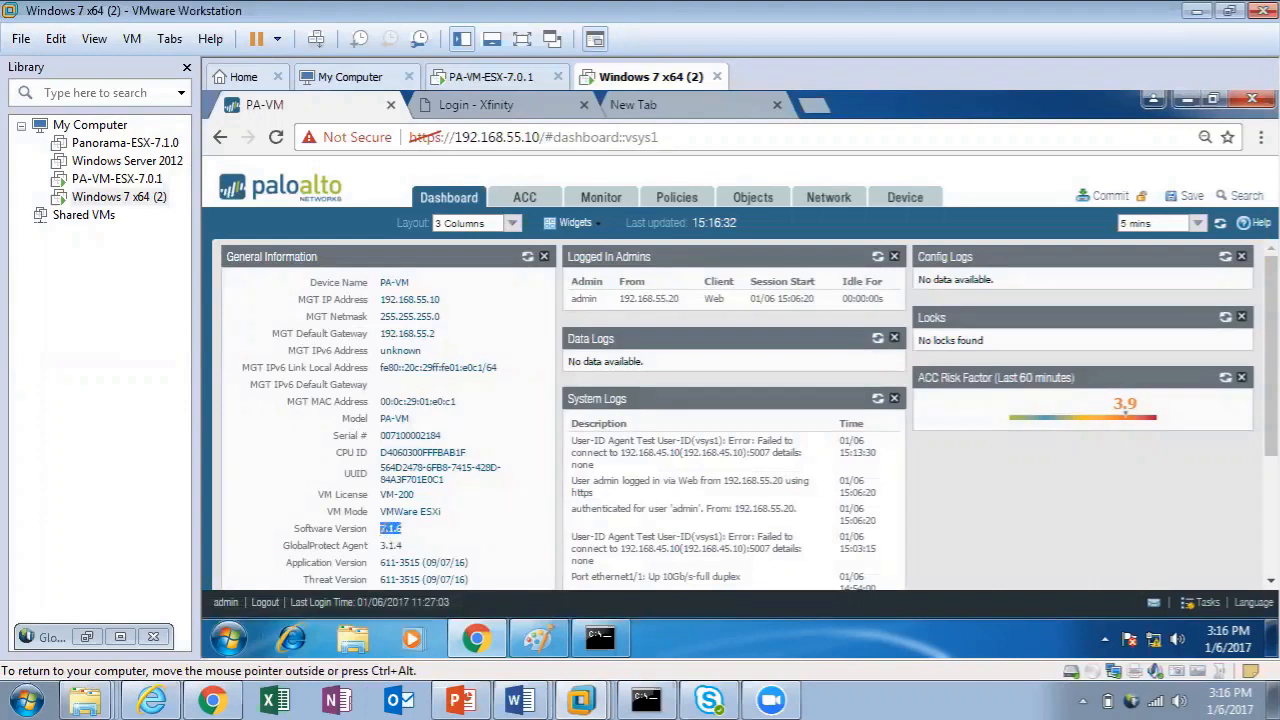
Step: Check the GlobalProtect agent version on the dashboard, and review the virtual router and security zone assigned to interface ethernet1/1
double_click(391, 546)
click(842, 203)
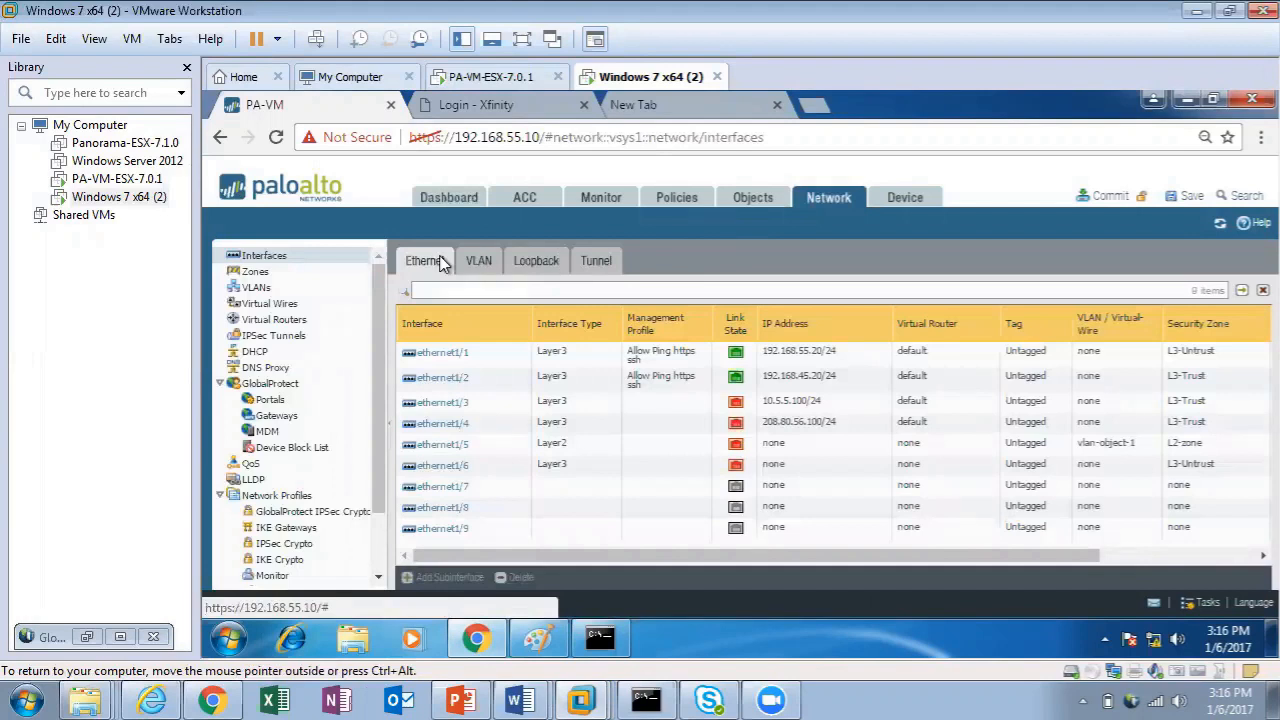
click(437, 358)
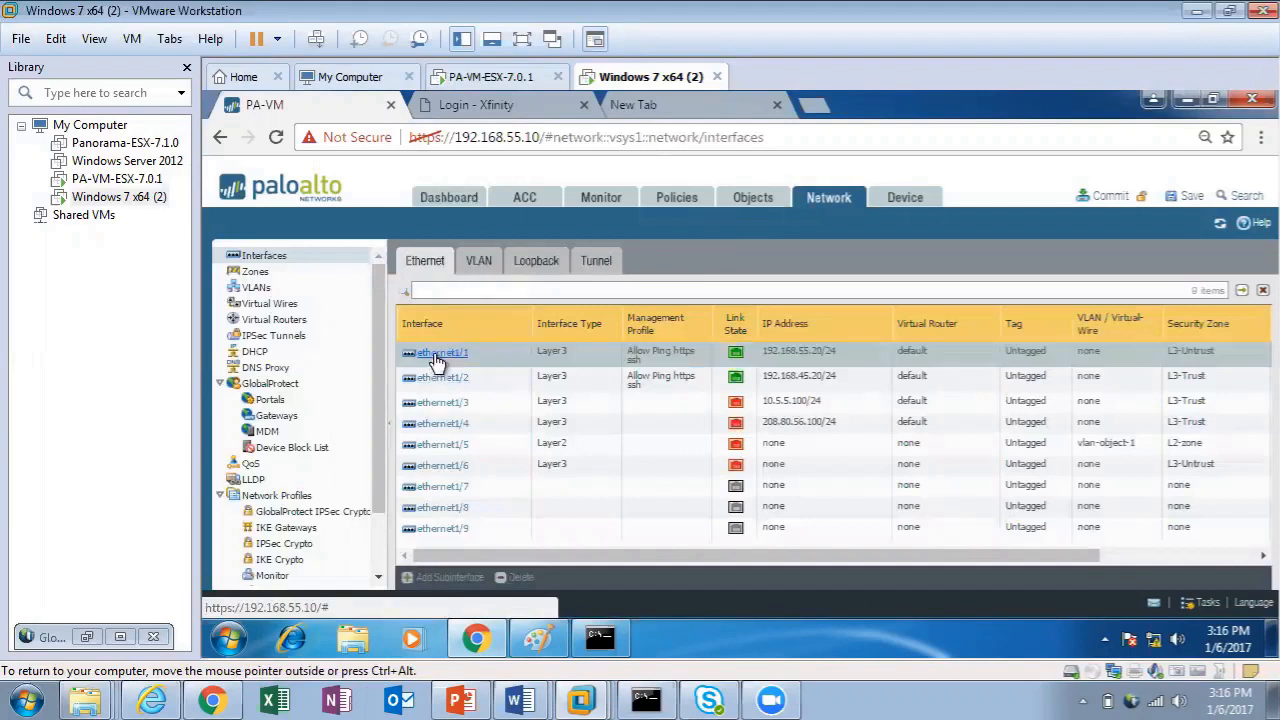
click(437, 358)
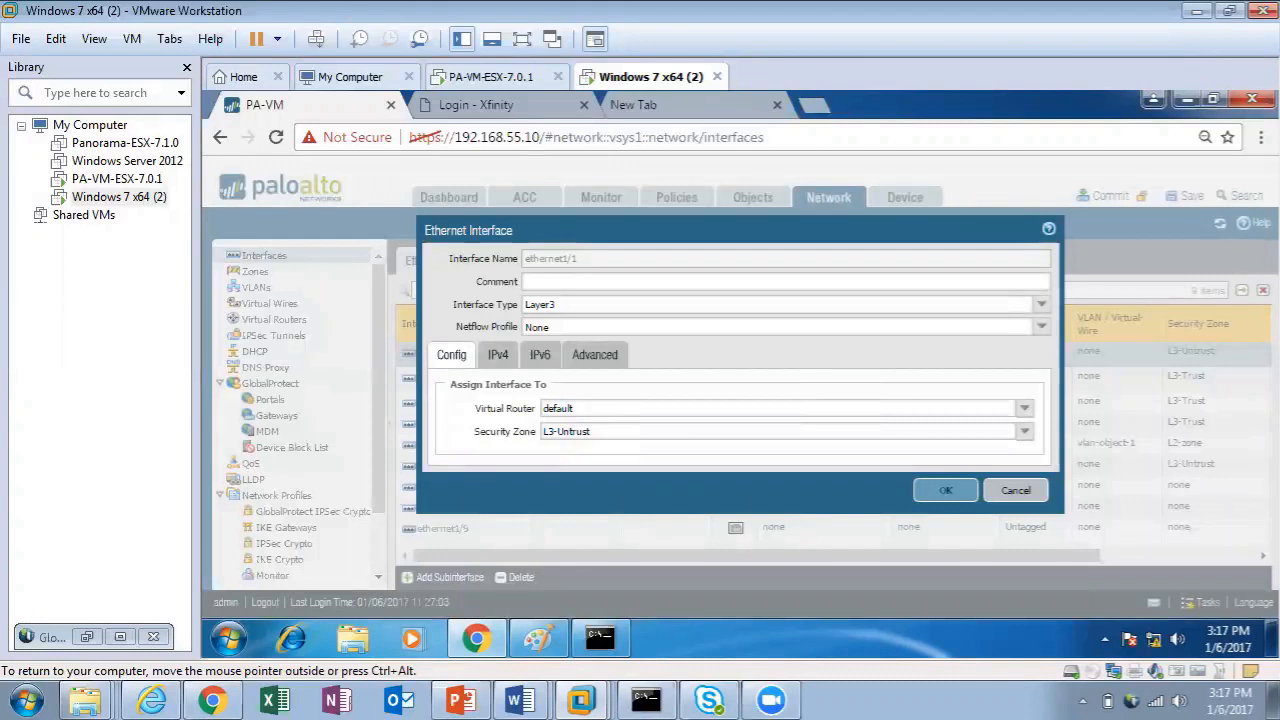
click(1024, 408)
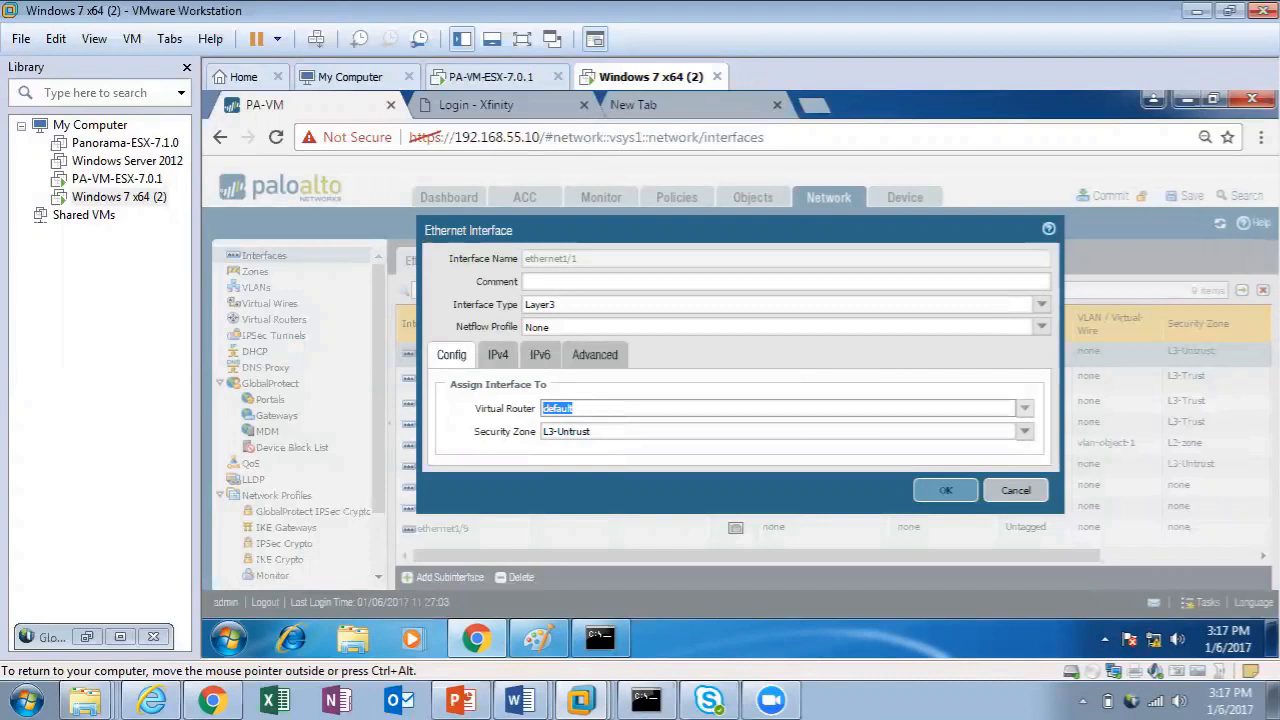
click(938, 491)
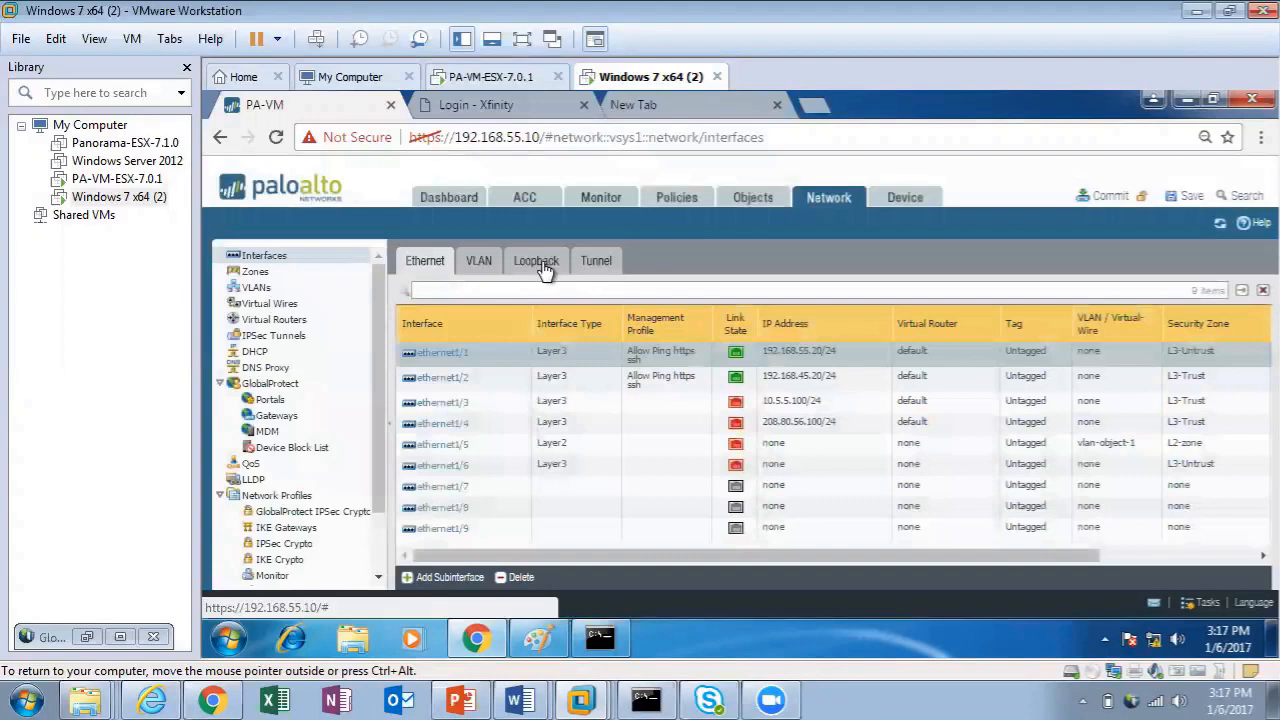
Step: Examine the loopback and tunnel interfaces, including the virtual router, security zone and features of tunnel.2
click(540, 265)
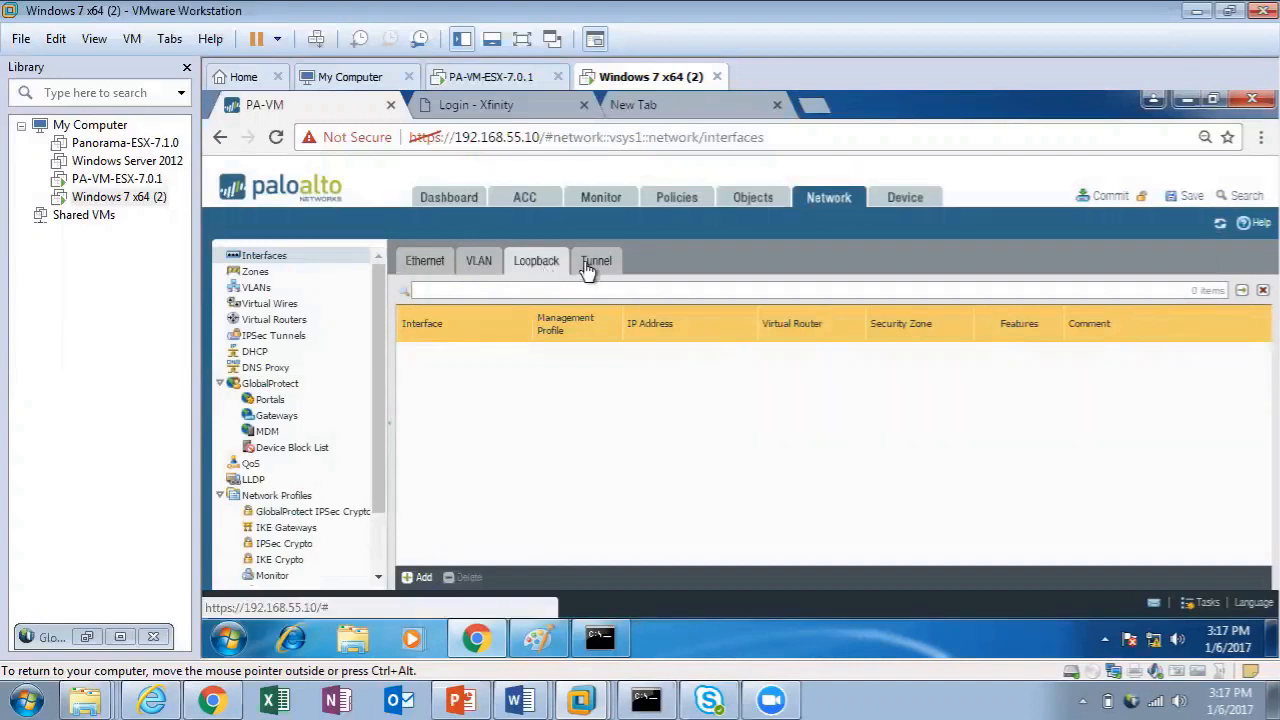
click(588, 268)
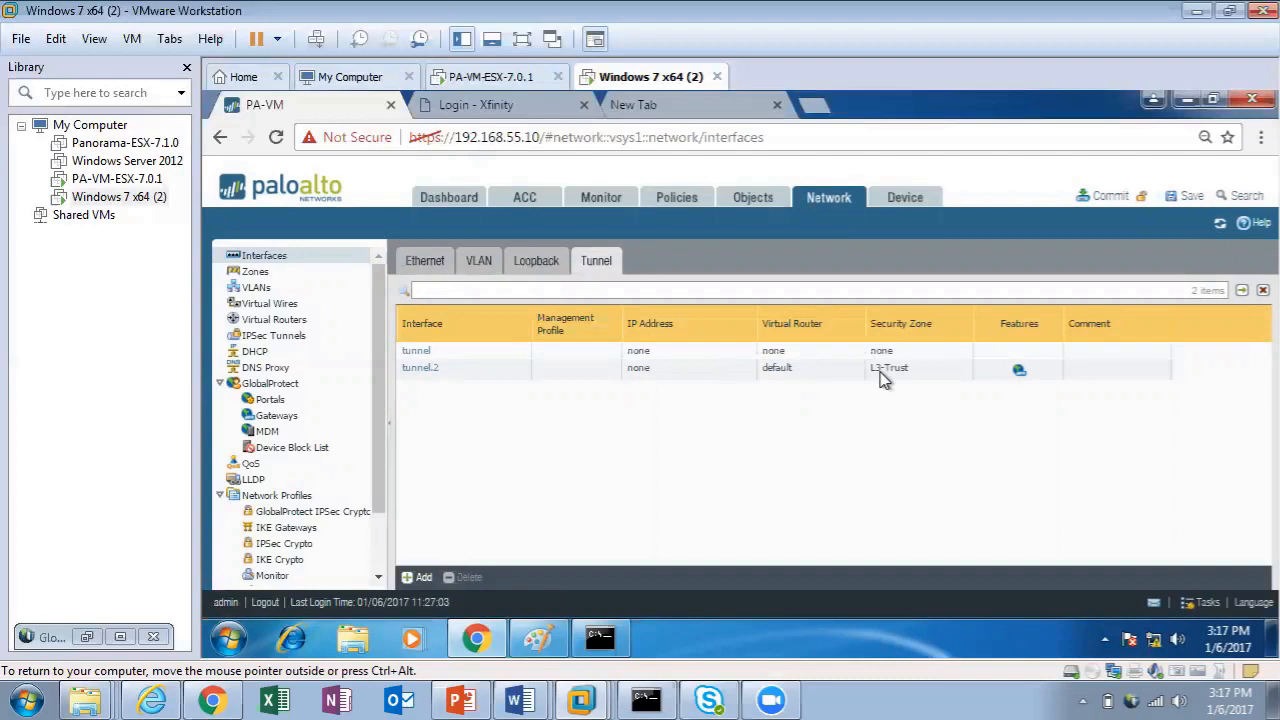
mouse_move(1020, 379)
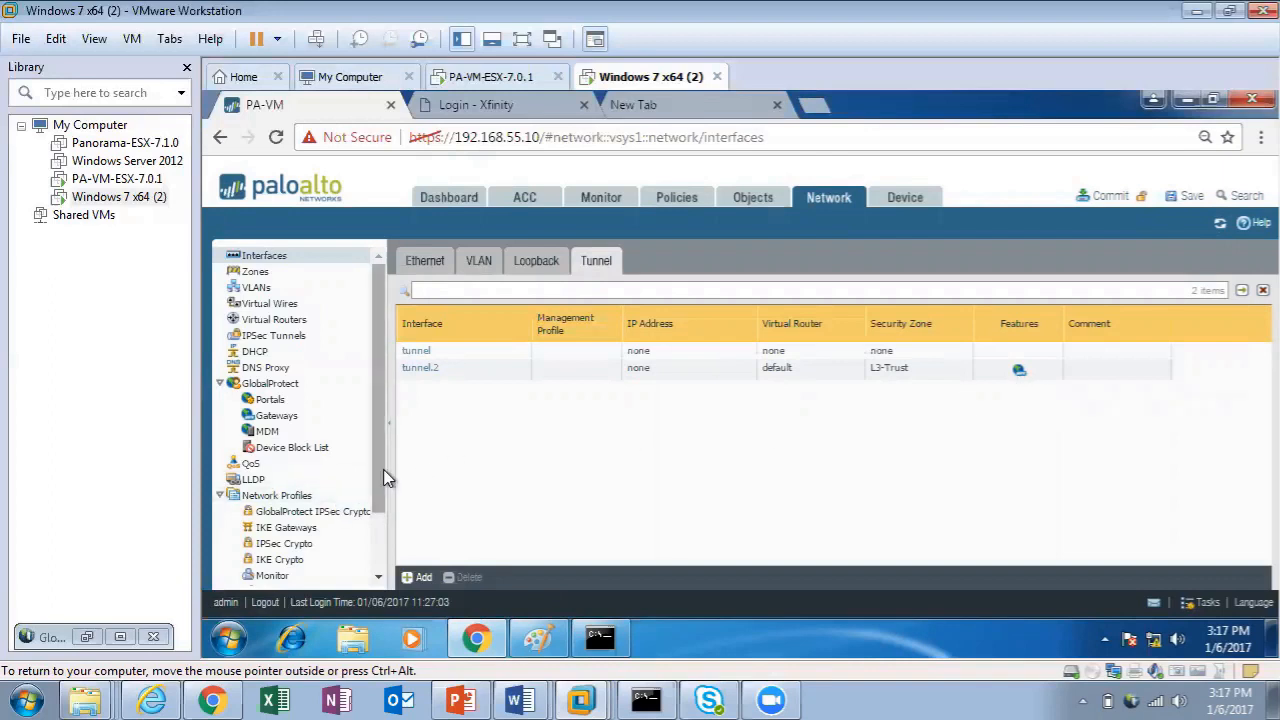
Step: Open the GP-Portal configuration and review its interface, IP address and authentication settings
click(277, 401)
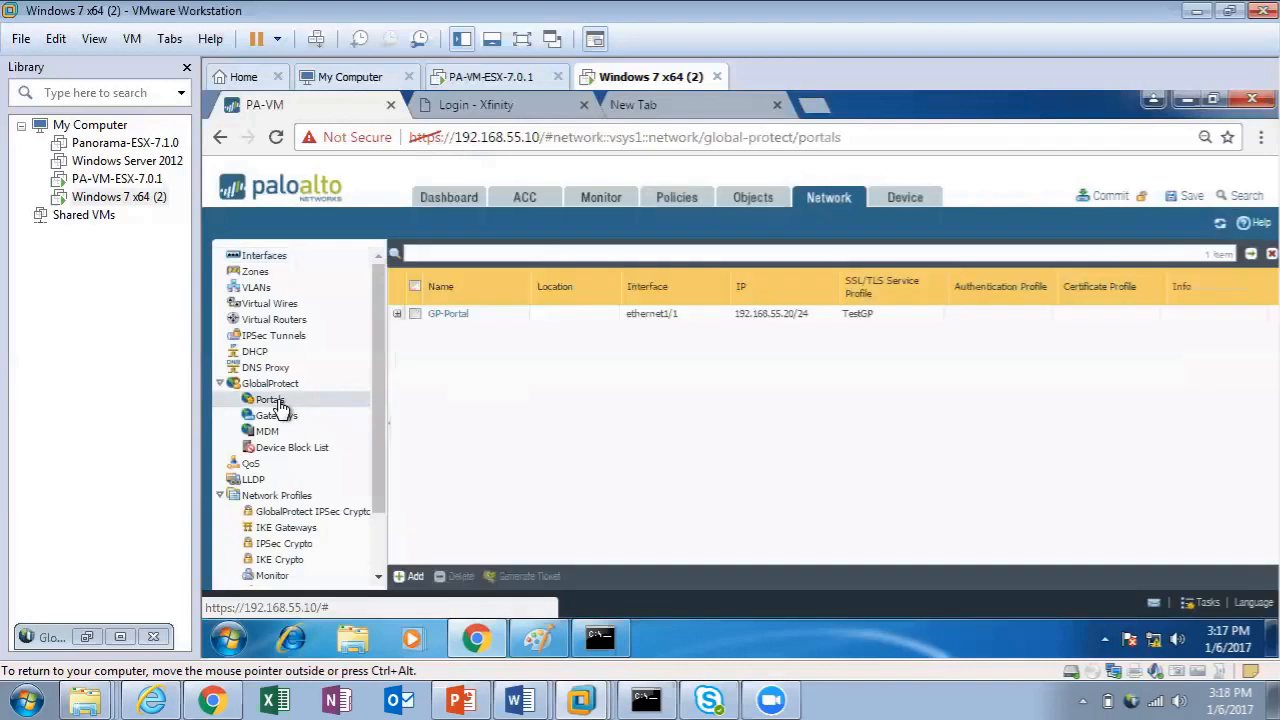
click(438, 320)
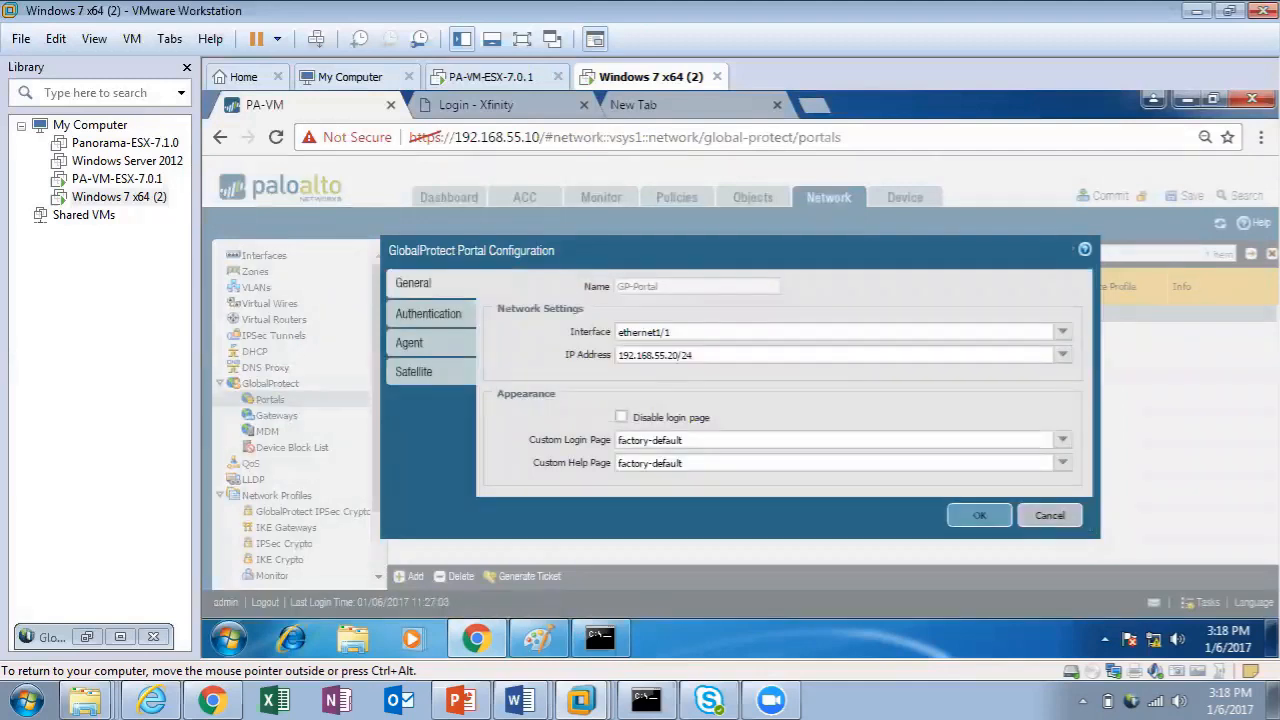
click(658, 357)
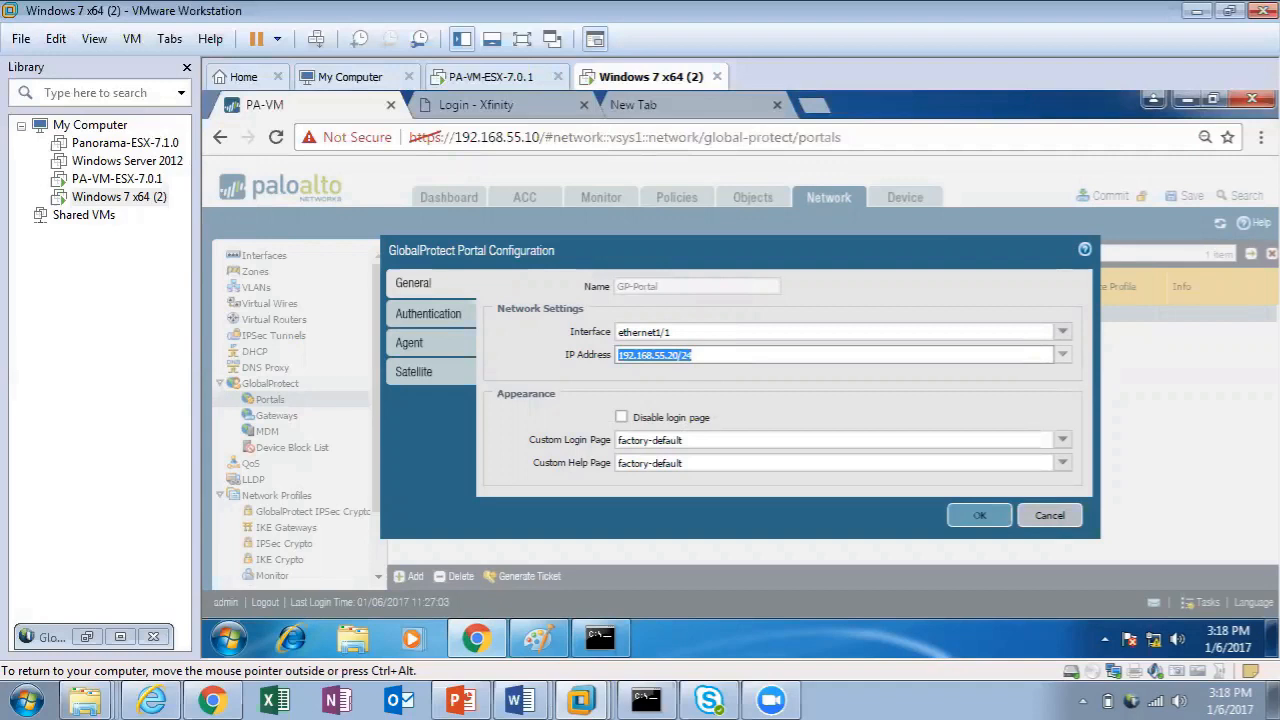
click(457, 315)
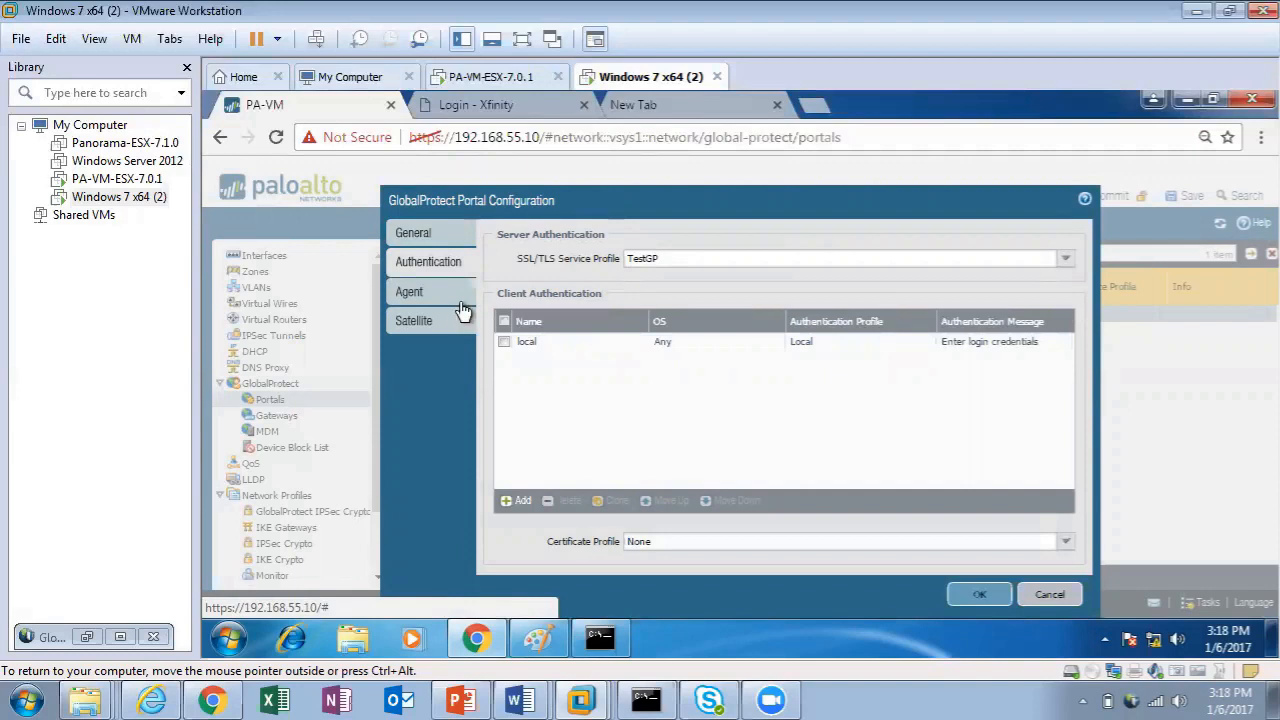
Step: Open the portal's agent configuration Client Config 1 and review its authentication, user group and gateway settings
click(437, 292)
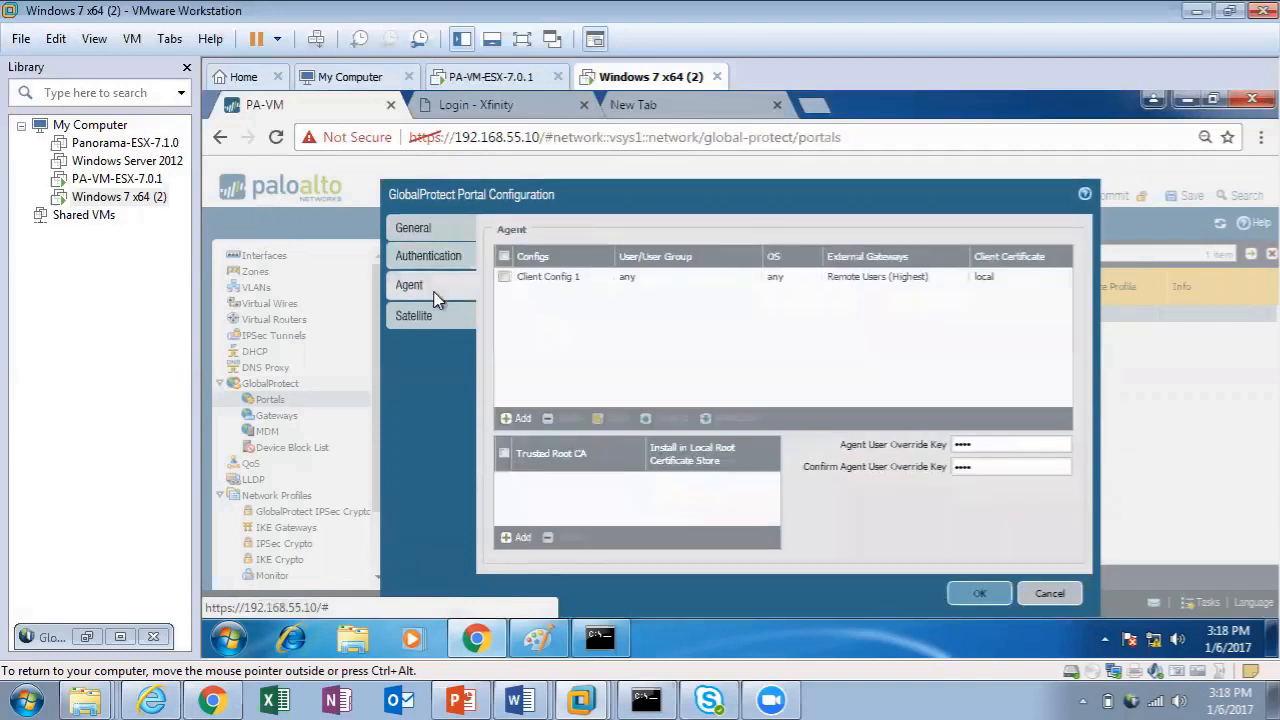
click(532, 277)
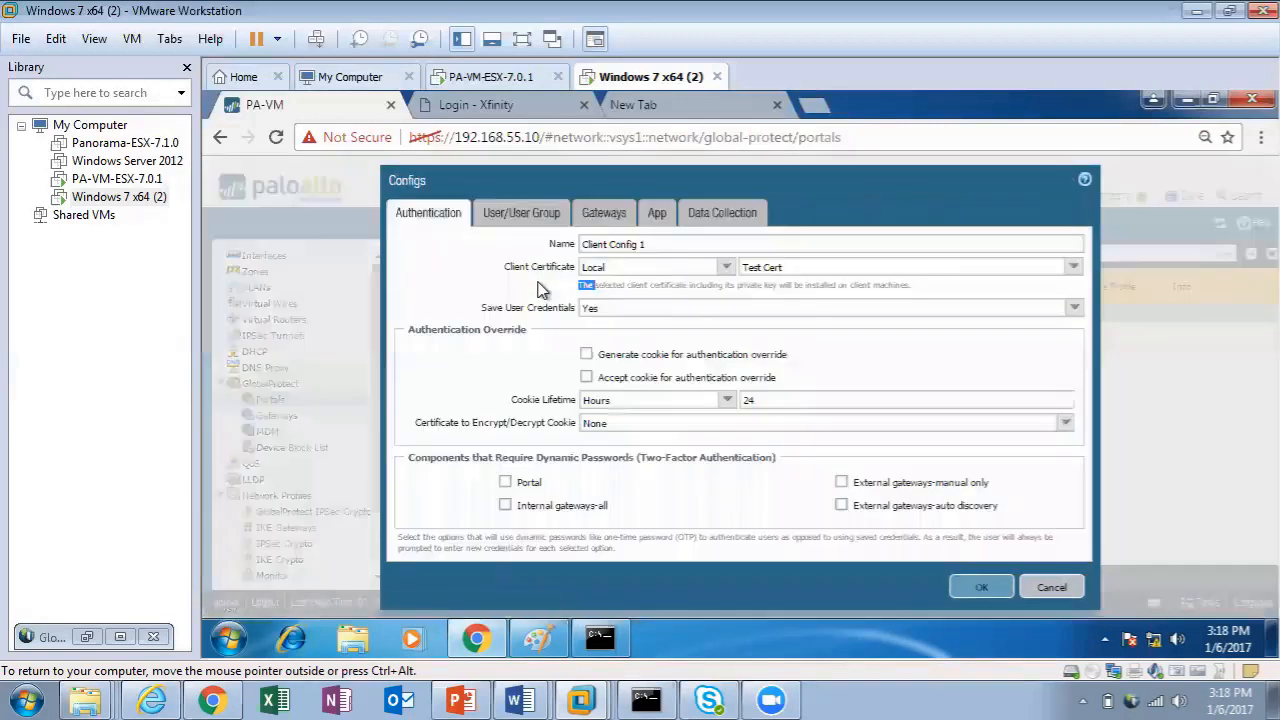
click(645, 245)
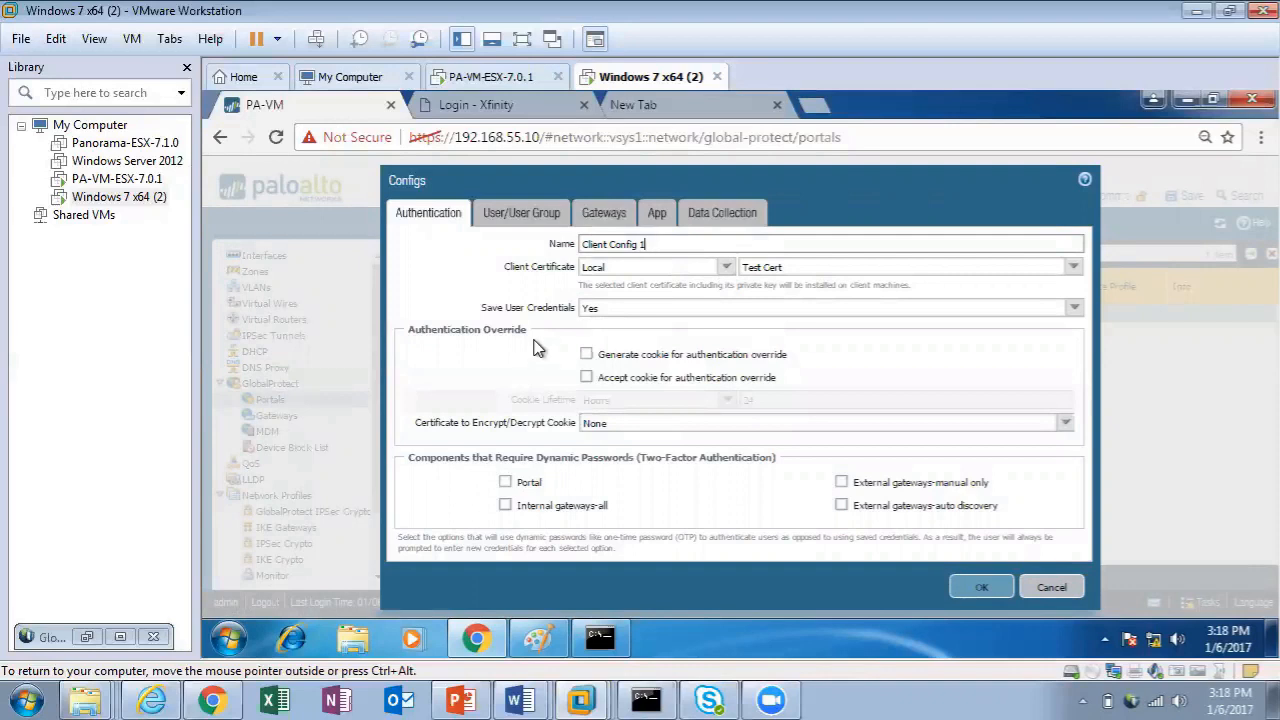
click(520, 218)
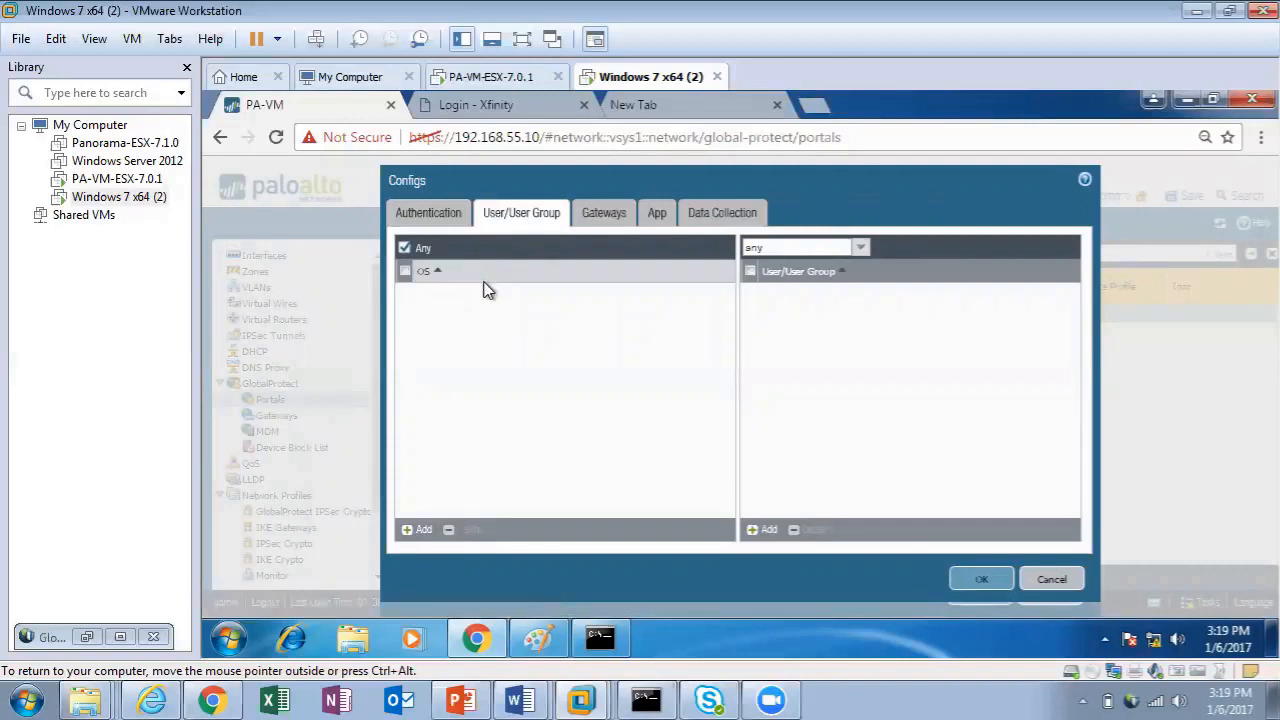
click(612, 226)
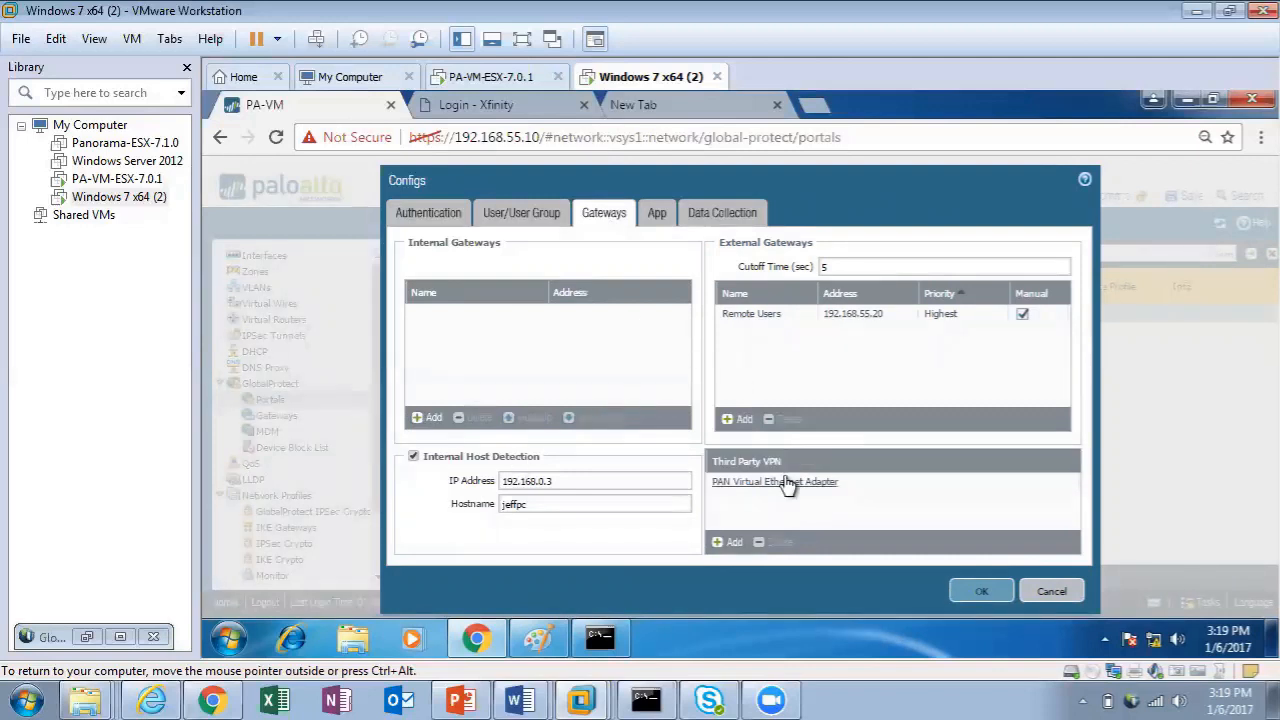
Step: Check which third-party VPN adapters Client Config 1 offers, without adding one
click(741, 543)
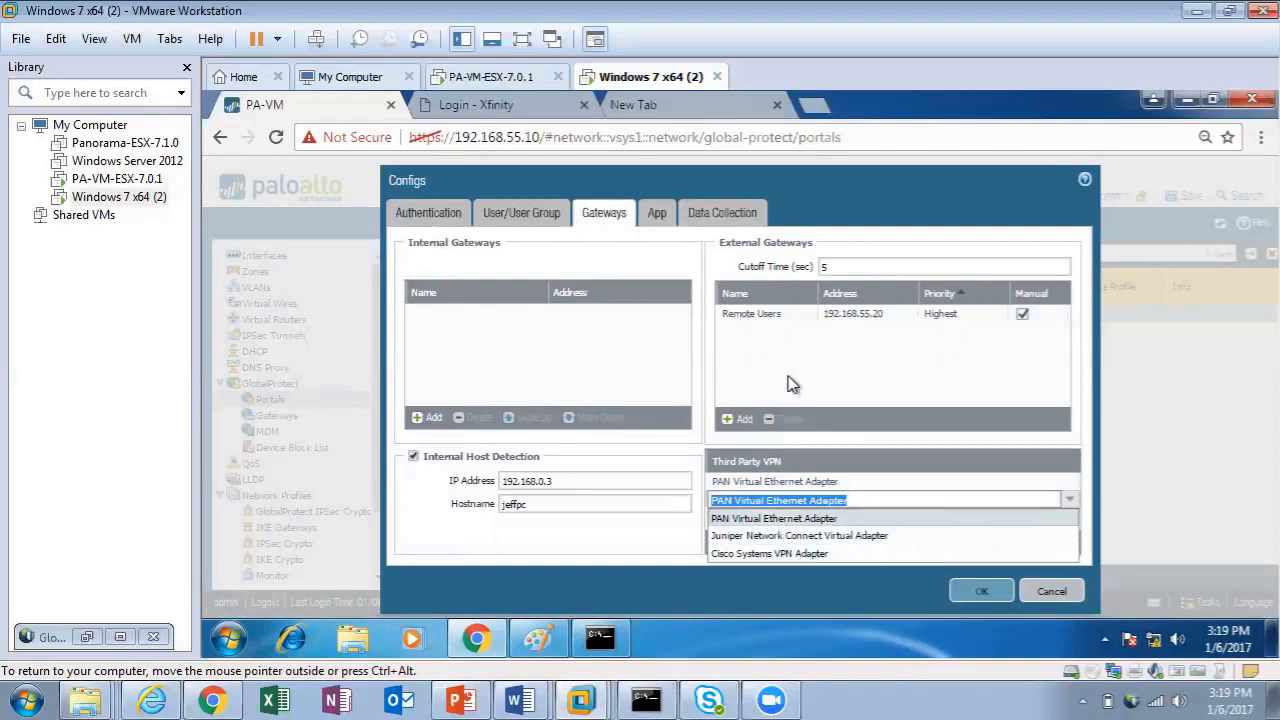
click(791, 378)
click(777, 543)
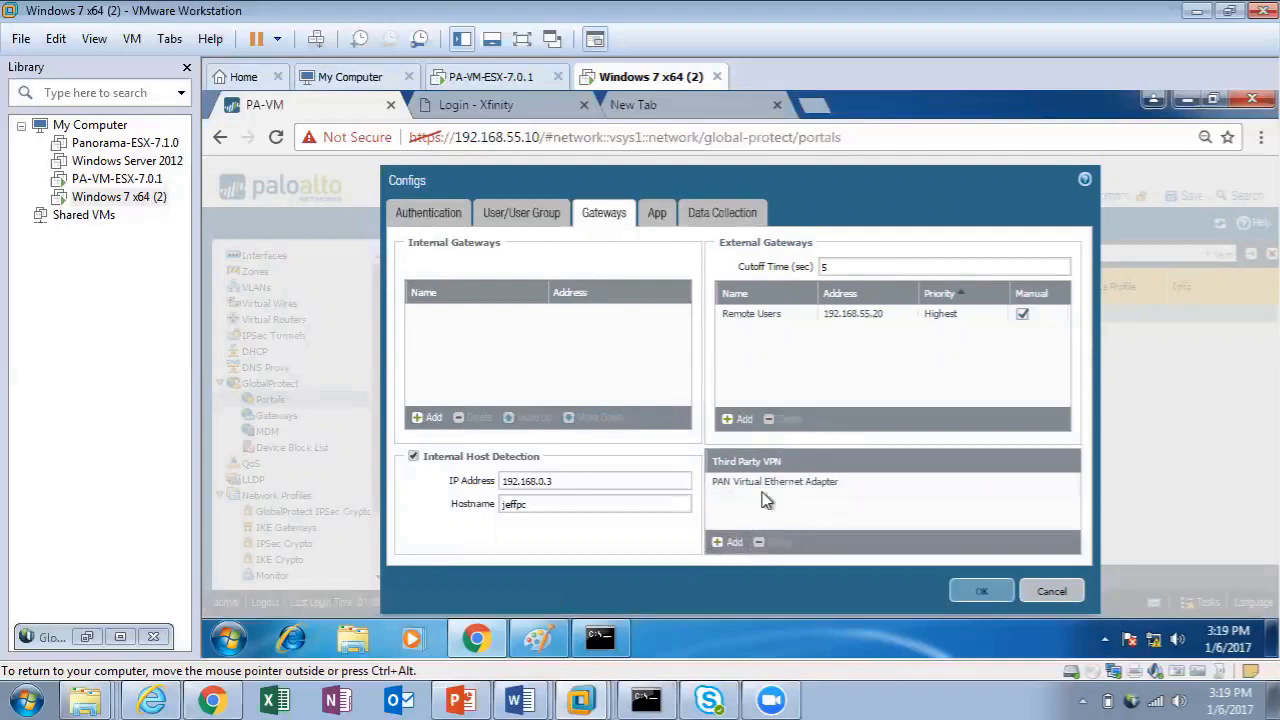
Step: Examine the app settings of Client Config 1, including the options for the connect method, user disabling and config refresh interval
click(659, 216)
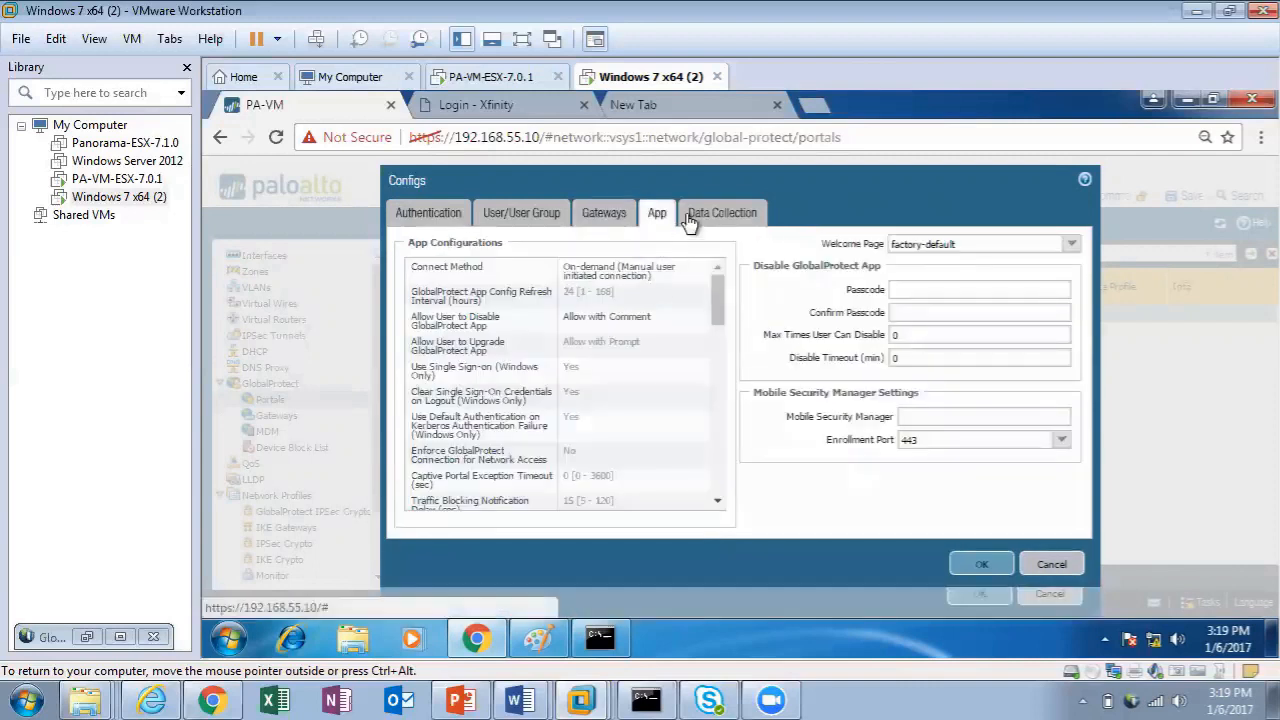
click(697, 278)
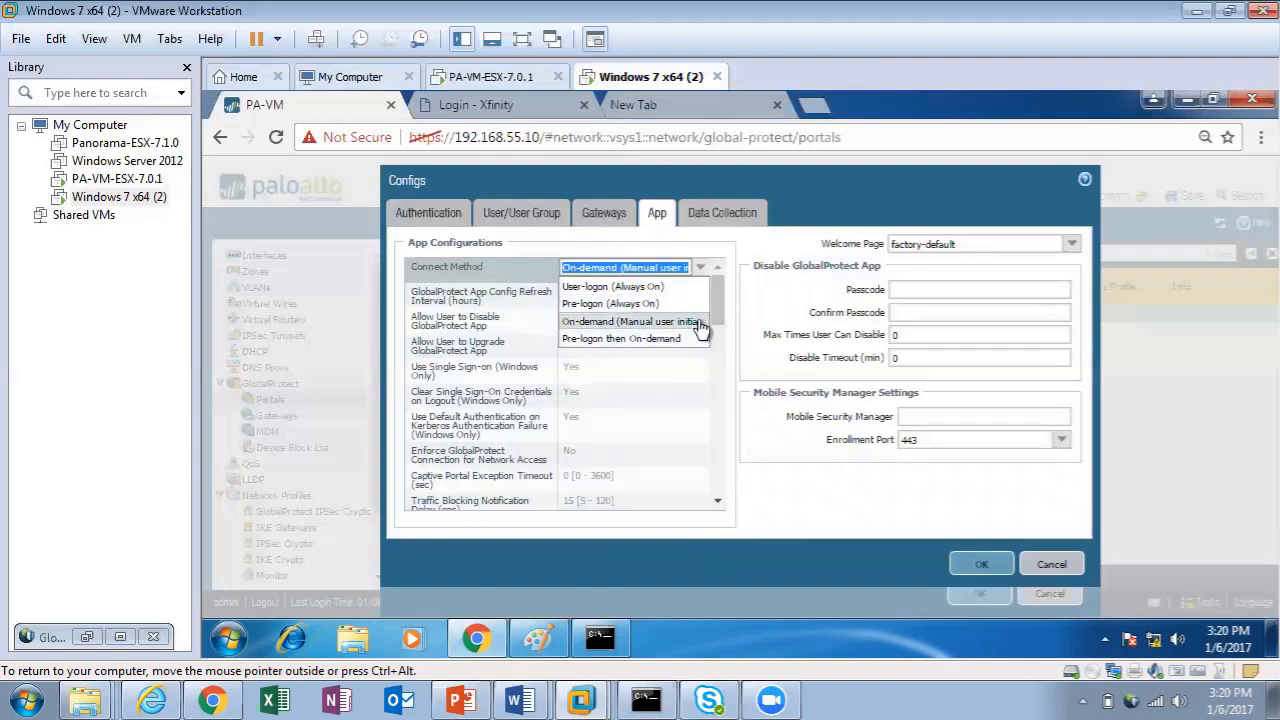
click(735, 253)
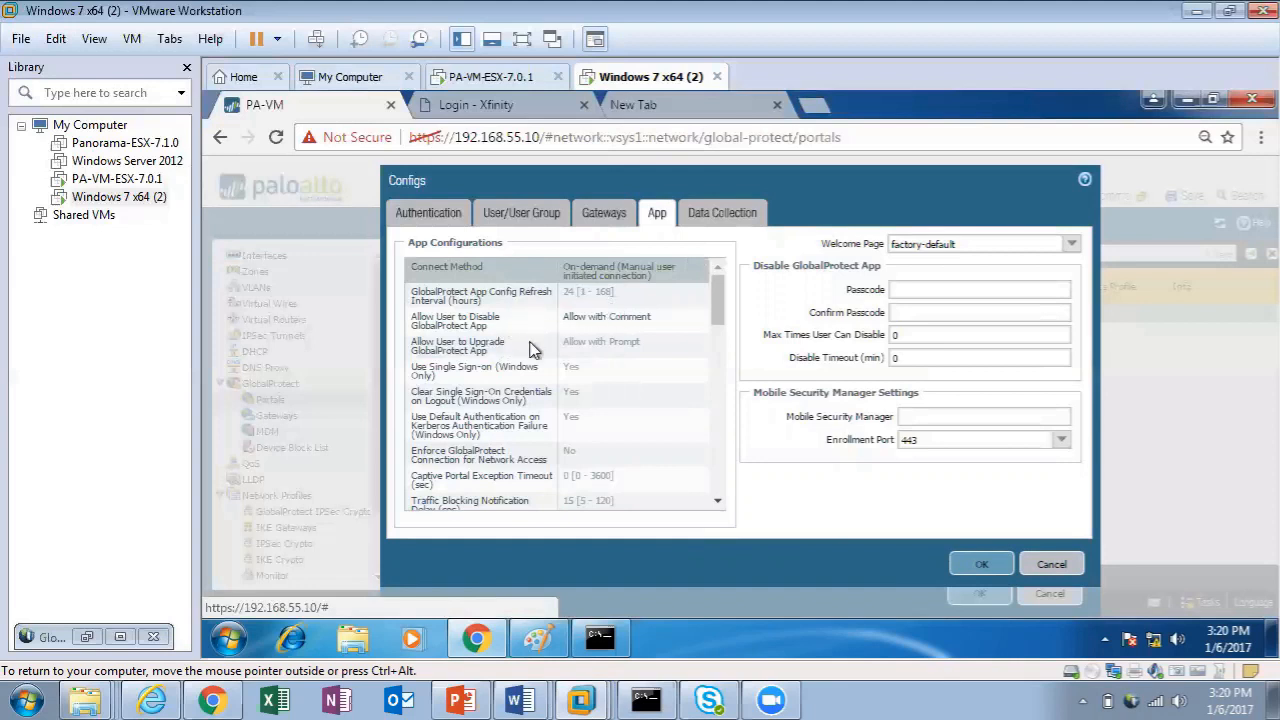
click(622, 330)
click(622, 330)
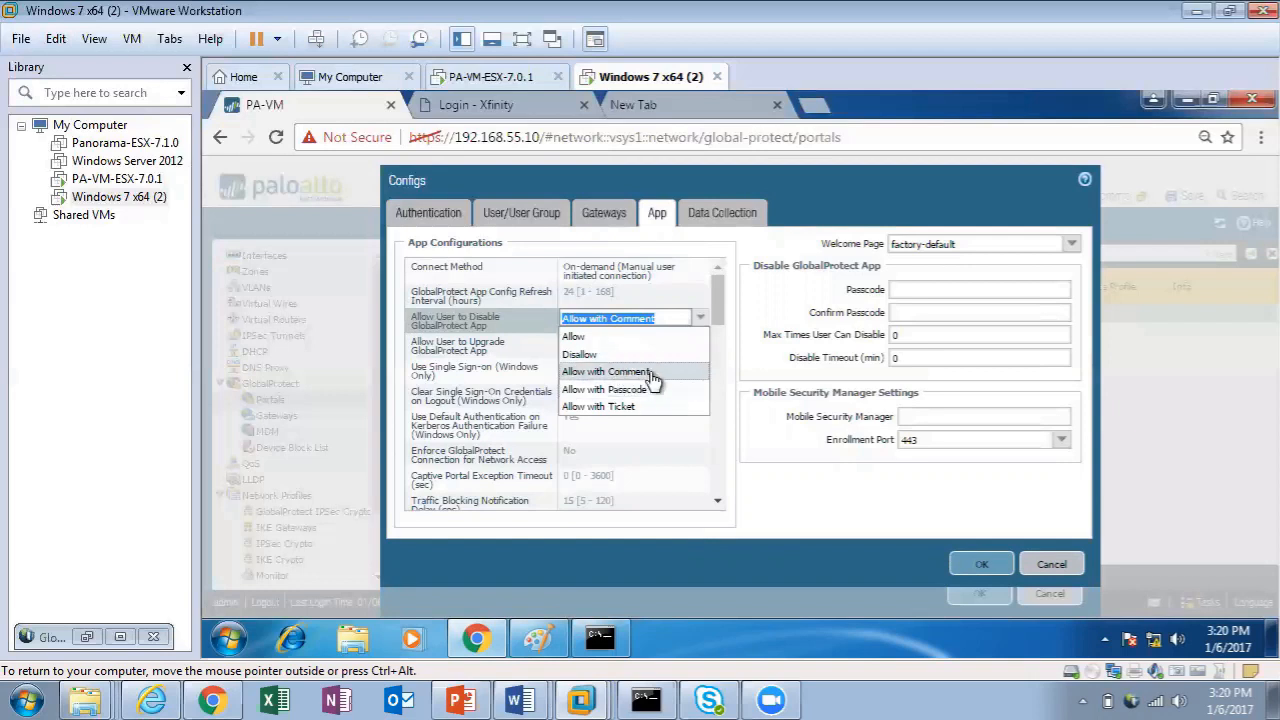
click(679, 303)
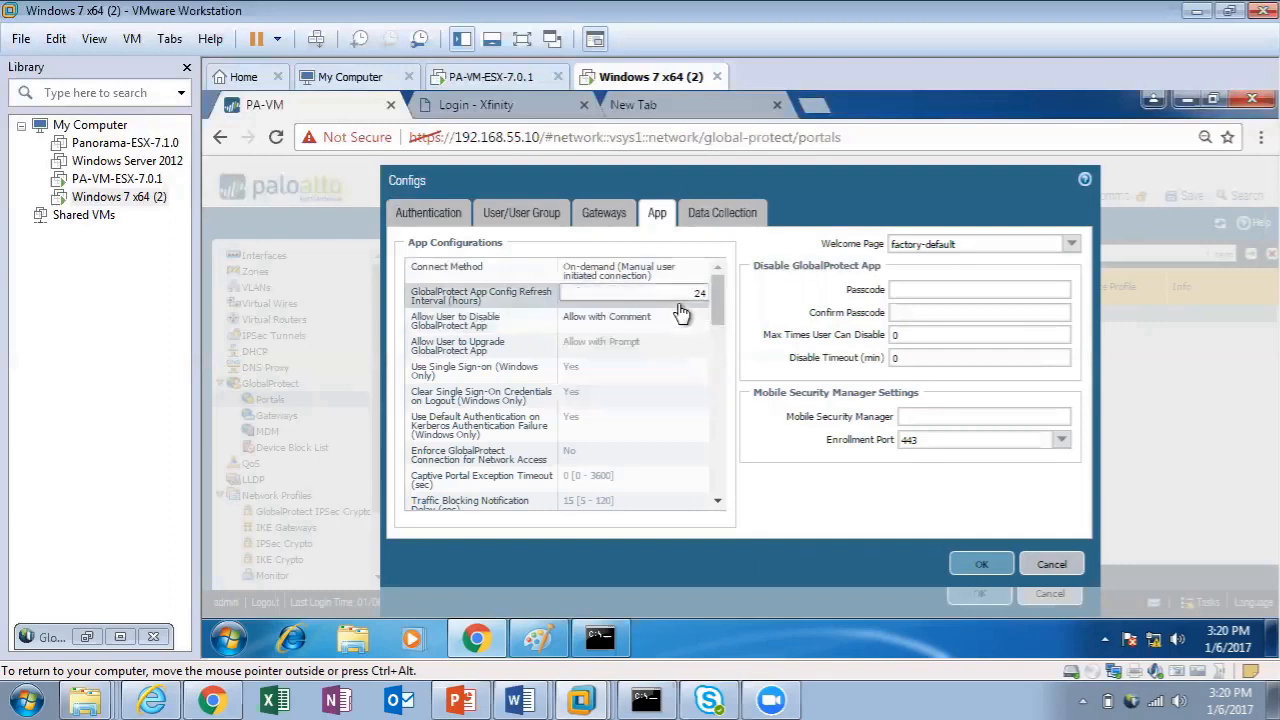
Step: Review the data collection settings of Client Config 1, then close it and the portal configuration
click(716, 220)
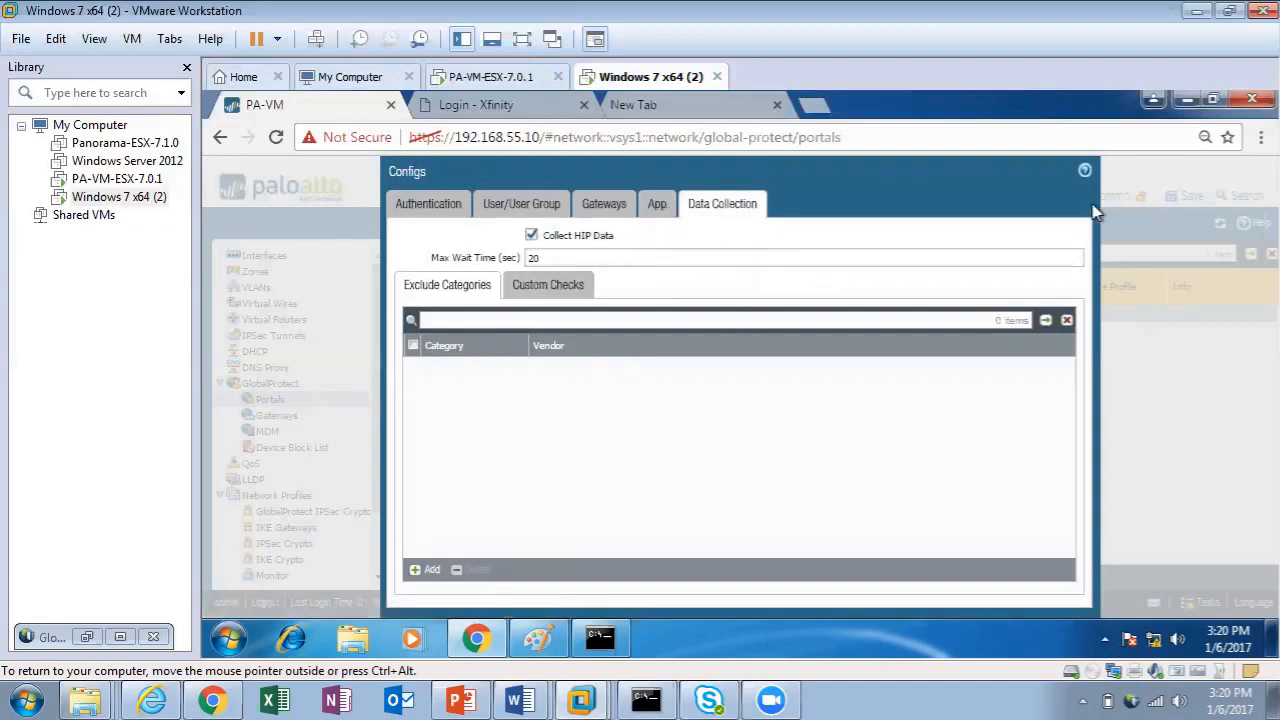
click(437, 210)
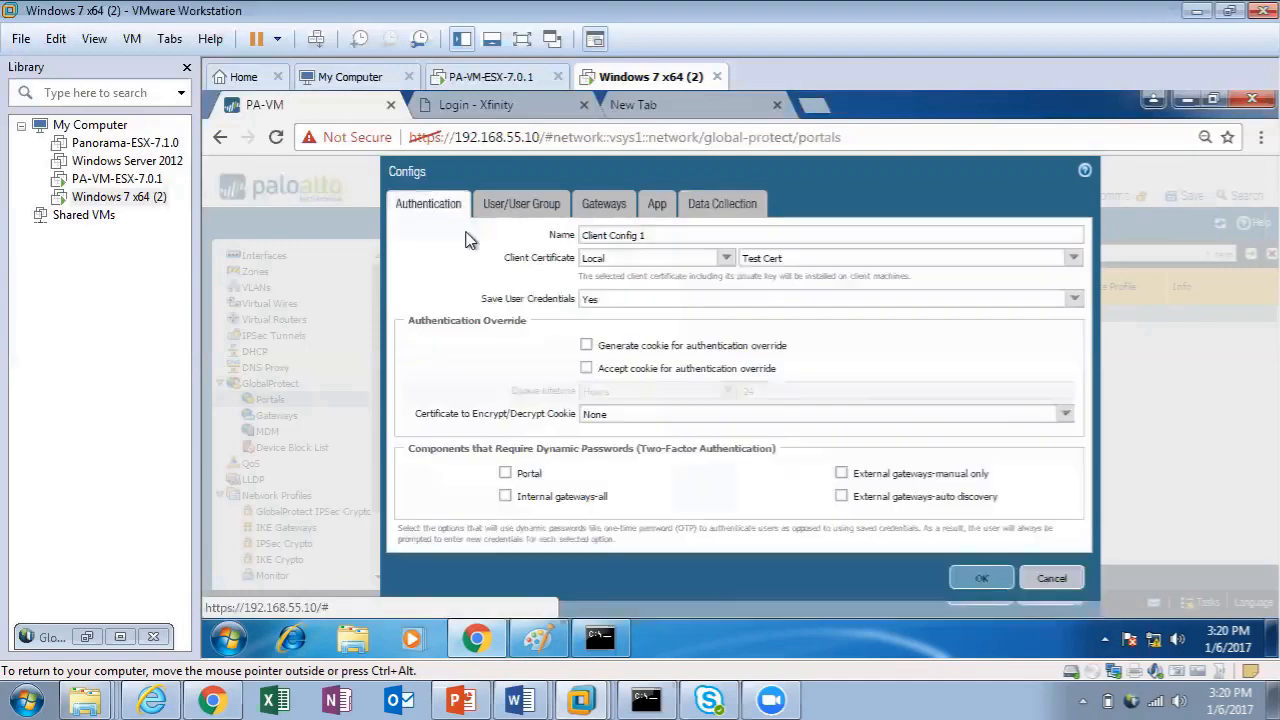
click(1035, 583)
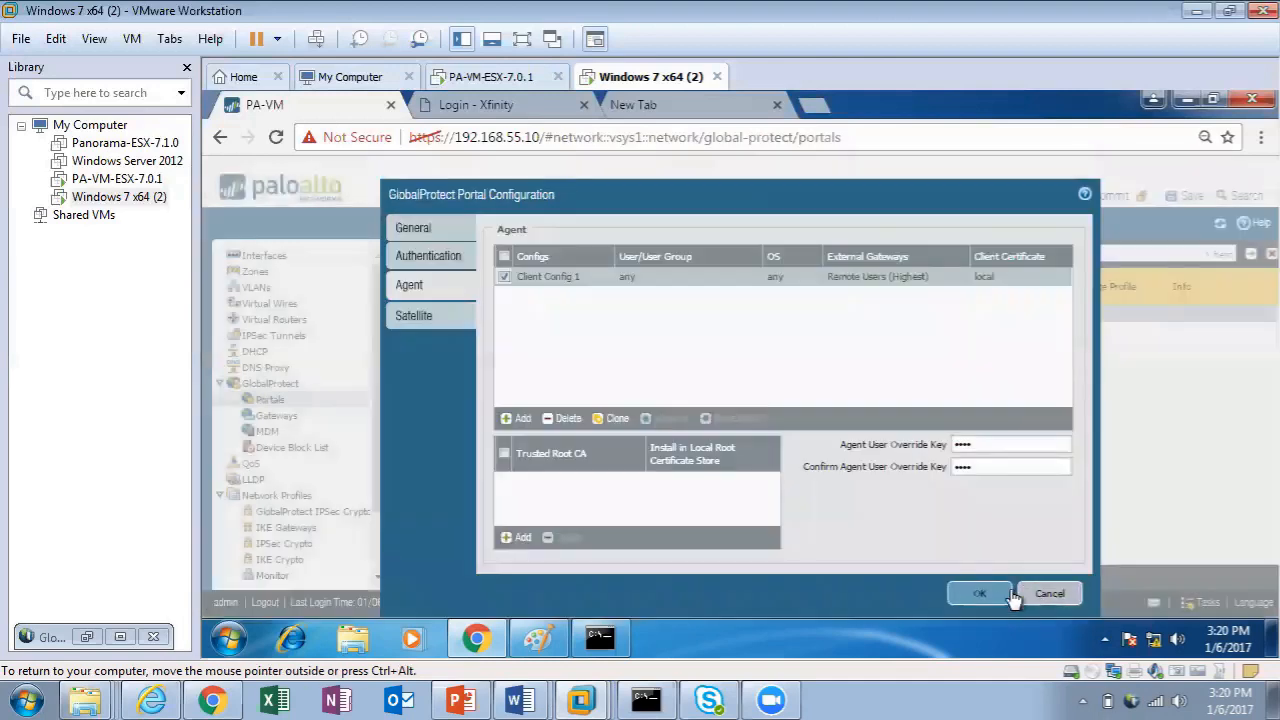
click(998, 602)
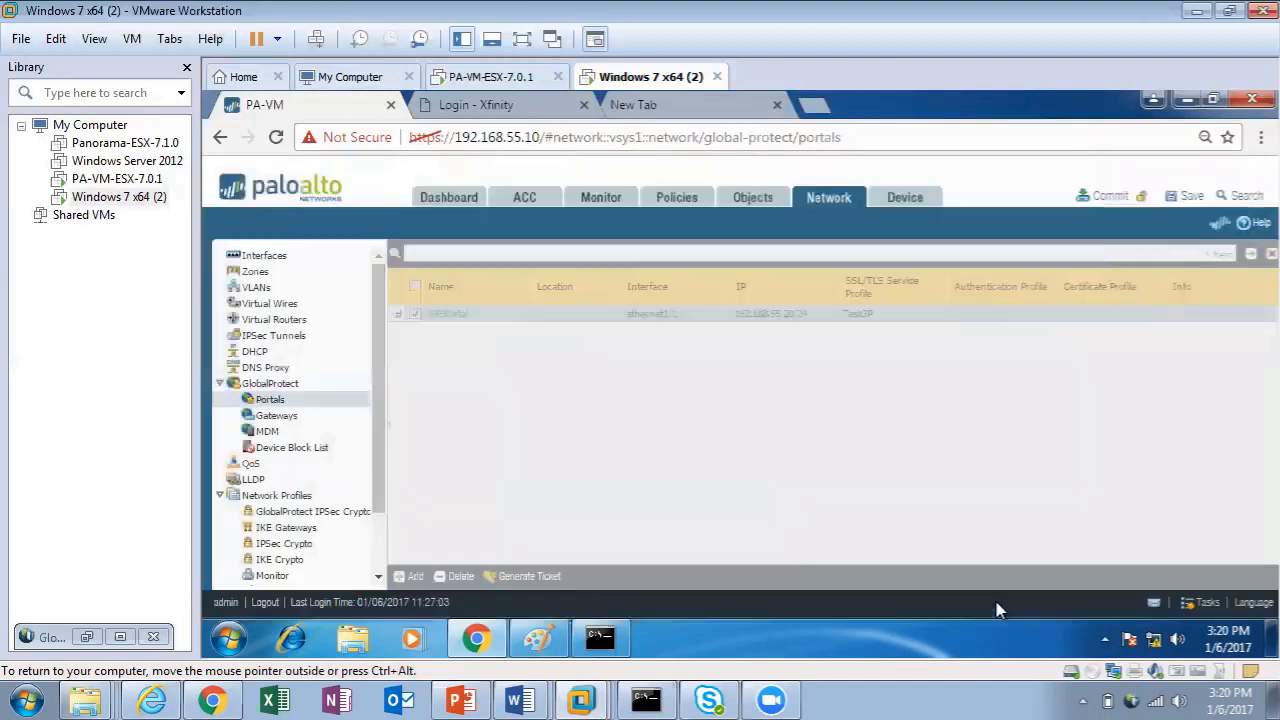
Step: Open the GPgateway configuration and examine the agent's tunnel settings, switching IPSec off and back on
click(298, 422)
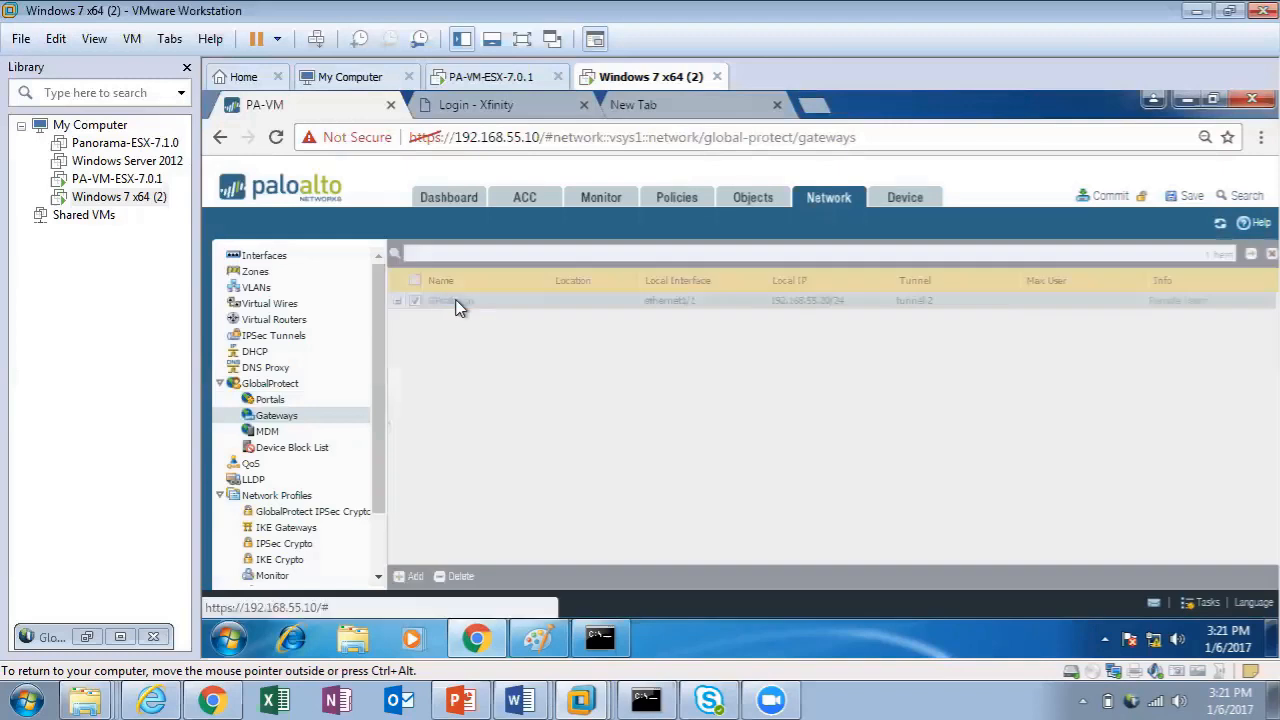
click(455, 303)
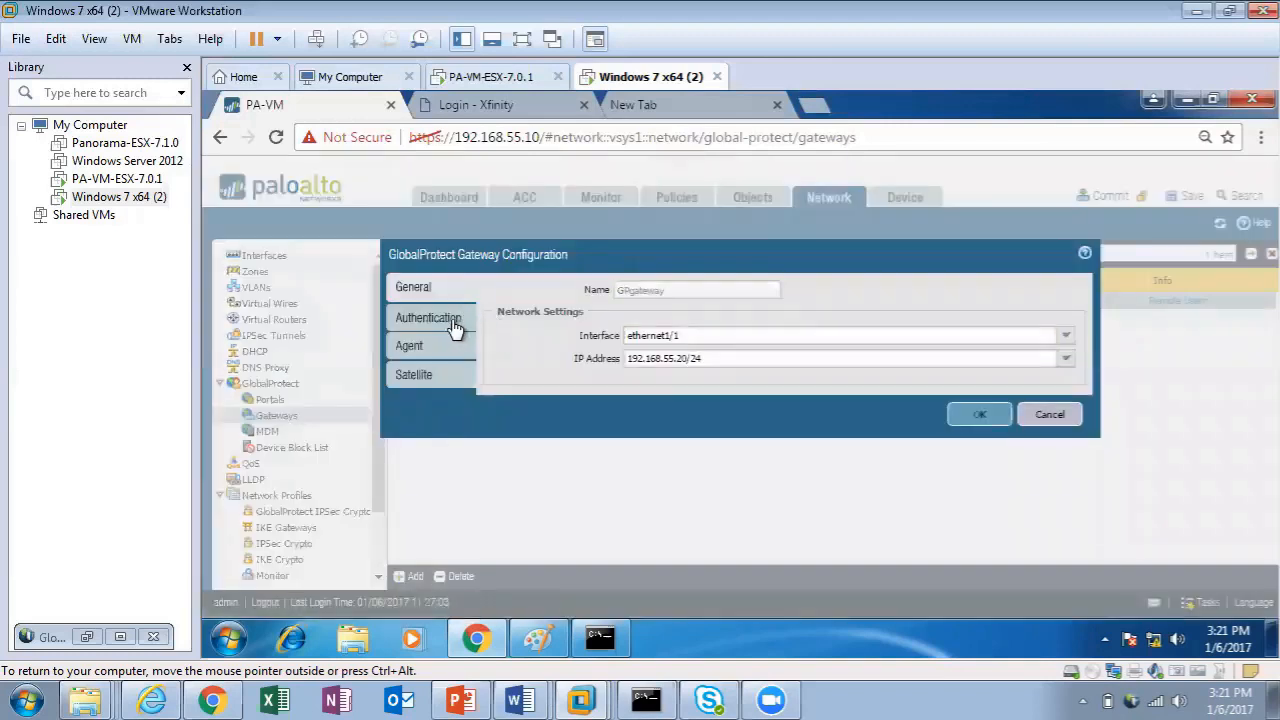
click(430, 352)
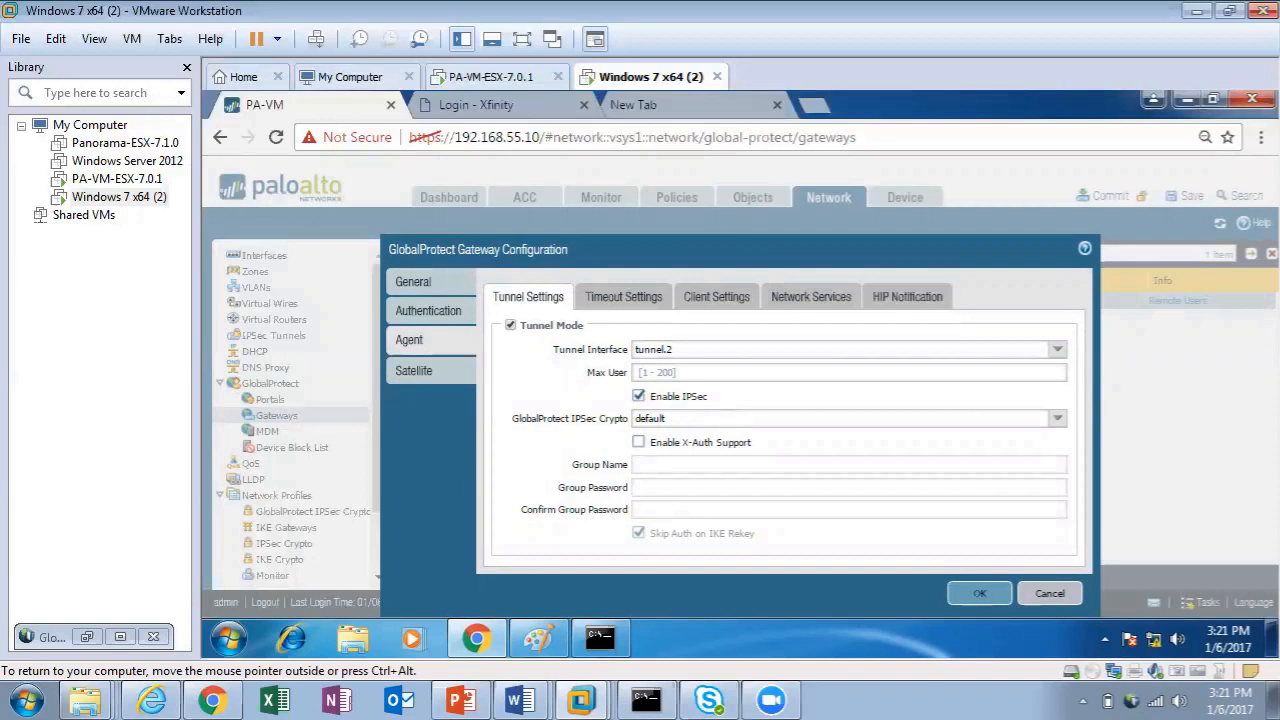
click(640, 397)
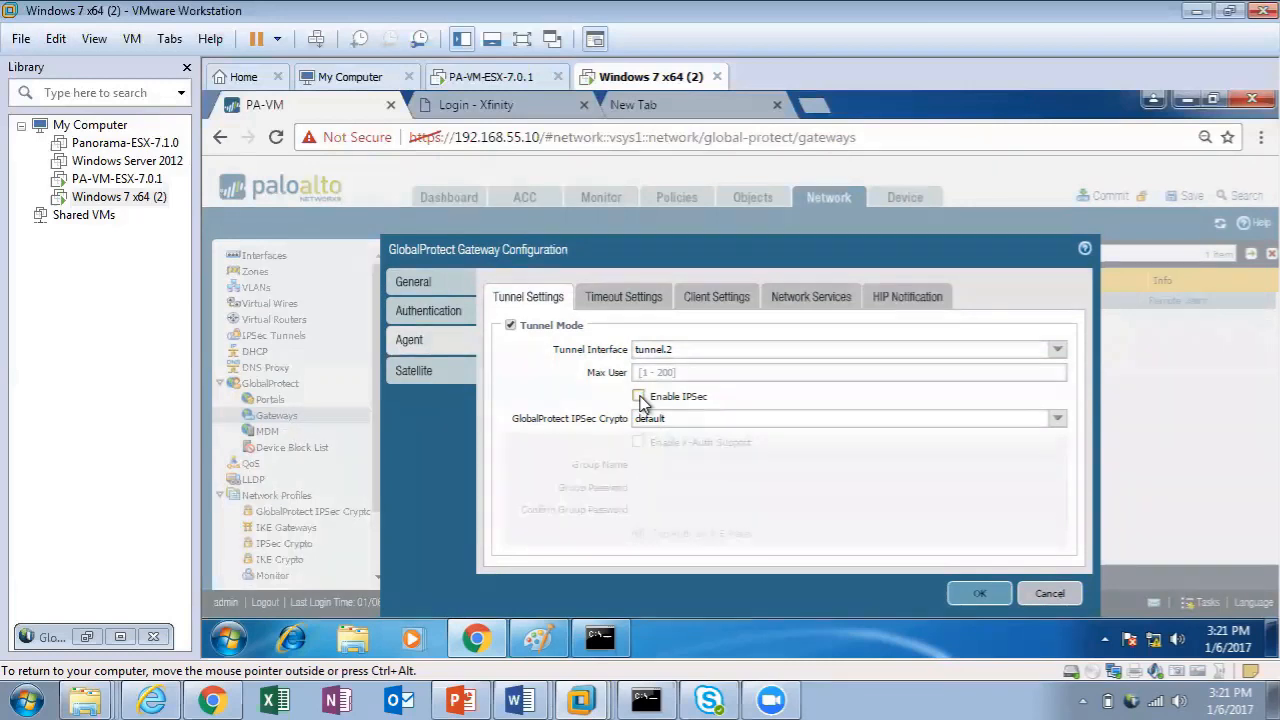
click(640, 397)
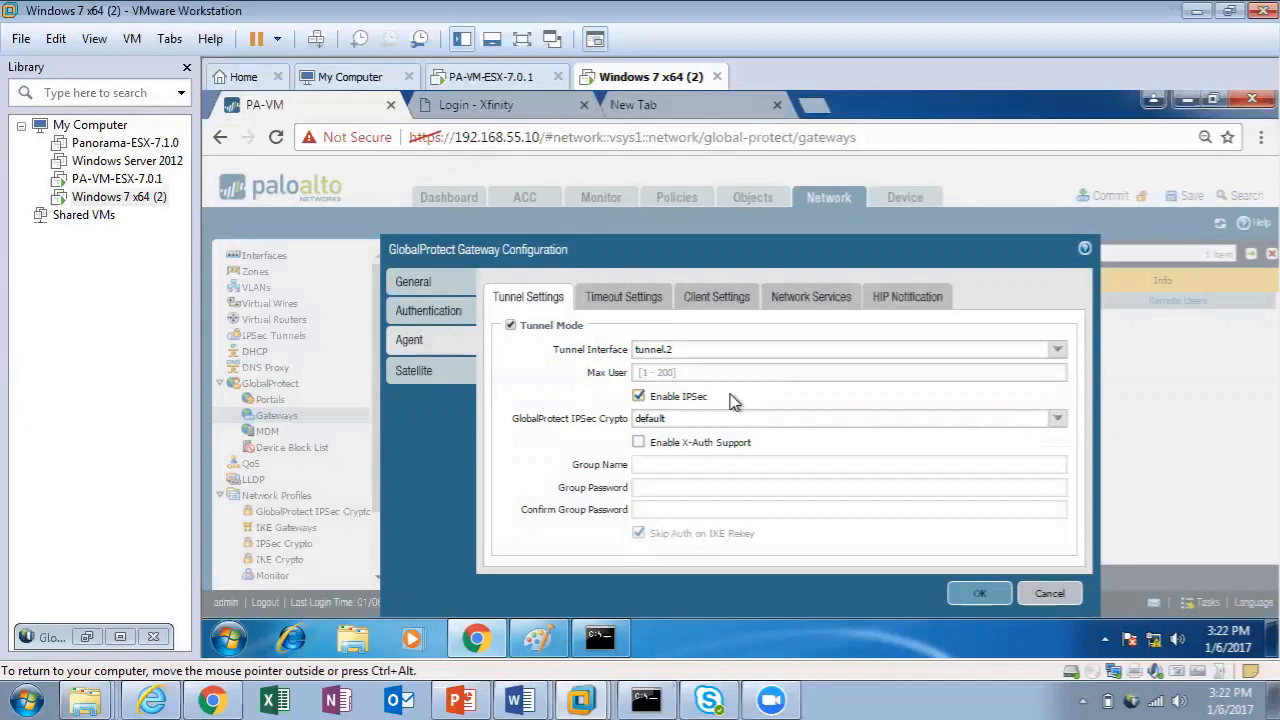
Step: Examine the gateway agent's timeout settings and its client settings for Group1
click(631, 308)
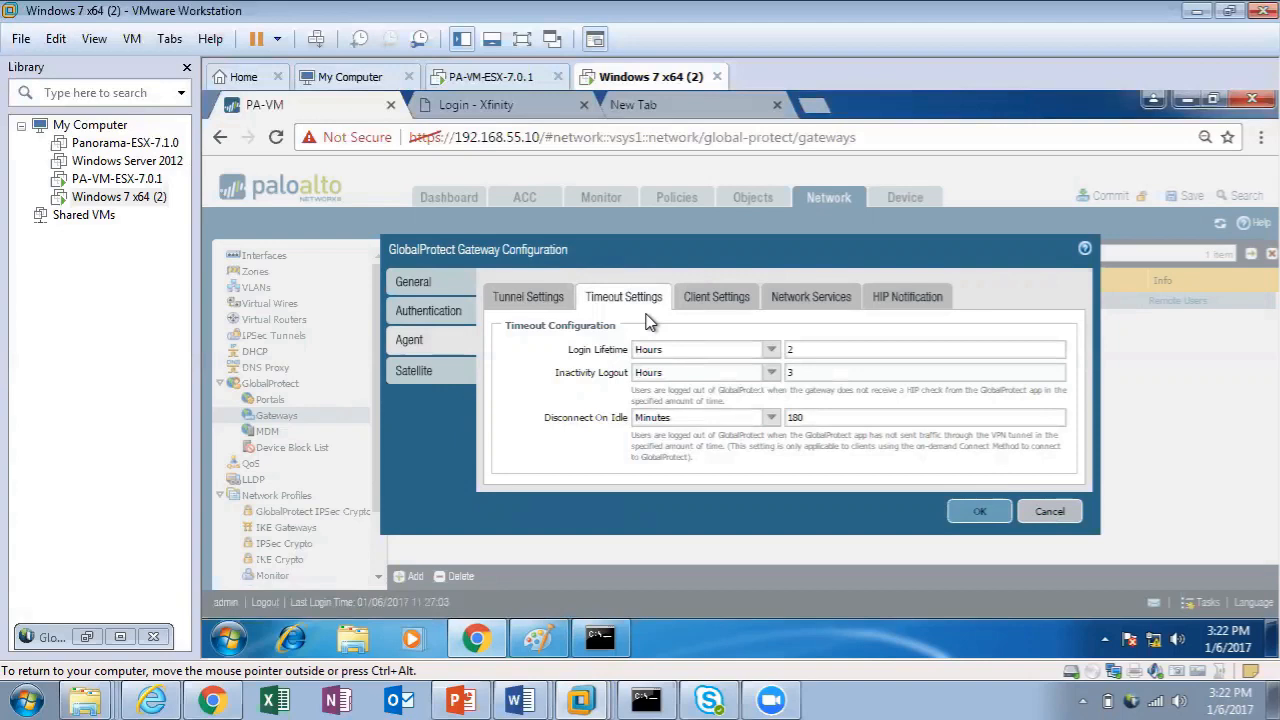
click(712, 300)
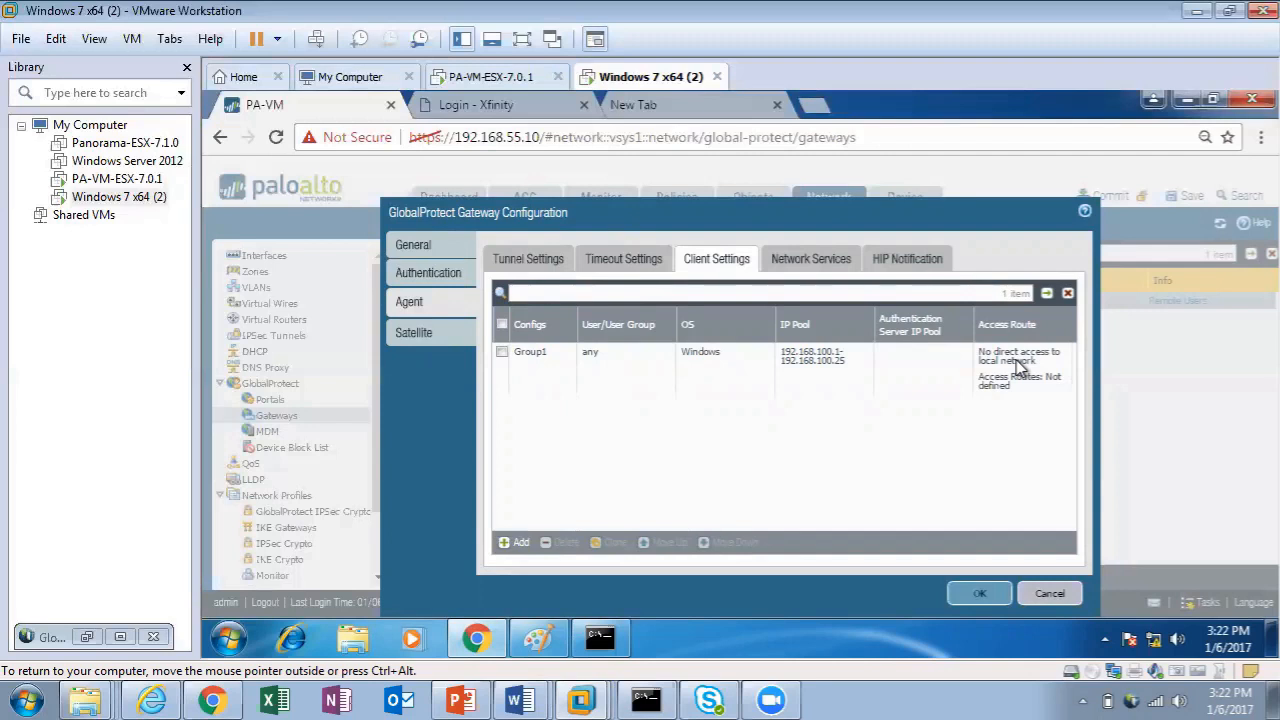
Step: Examine the gateway agent's network services settings, then accept and close the GPgateway configuration
click(824, 262)
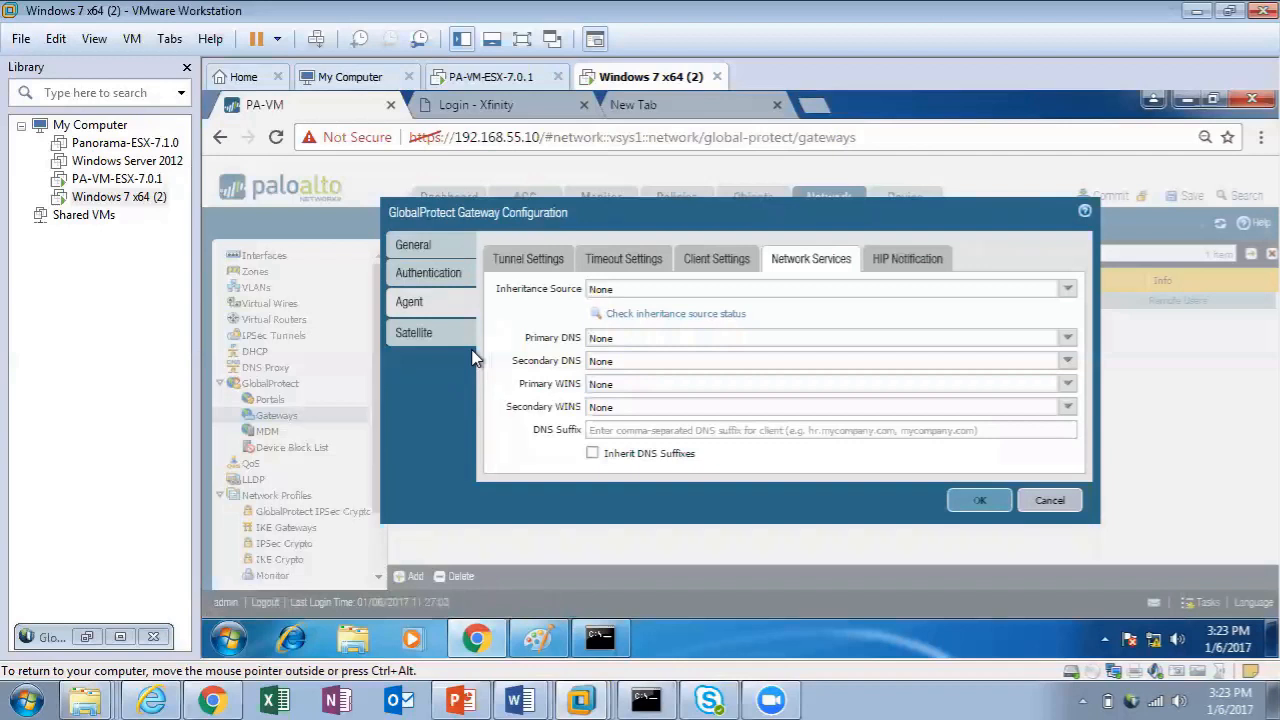
click(990, 501)
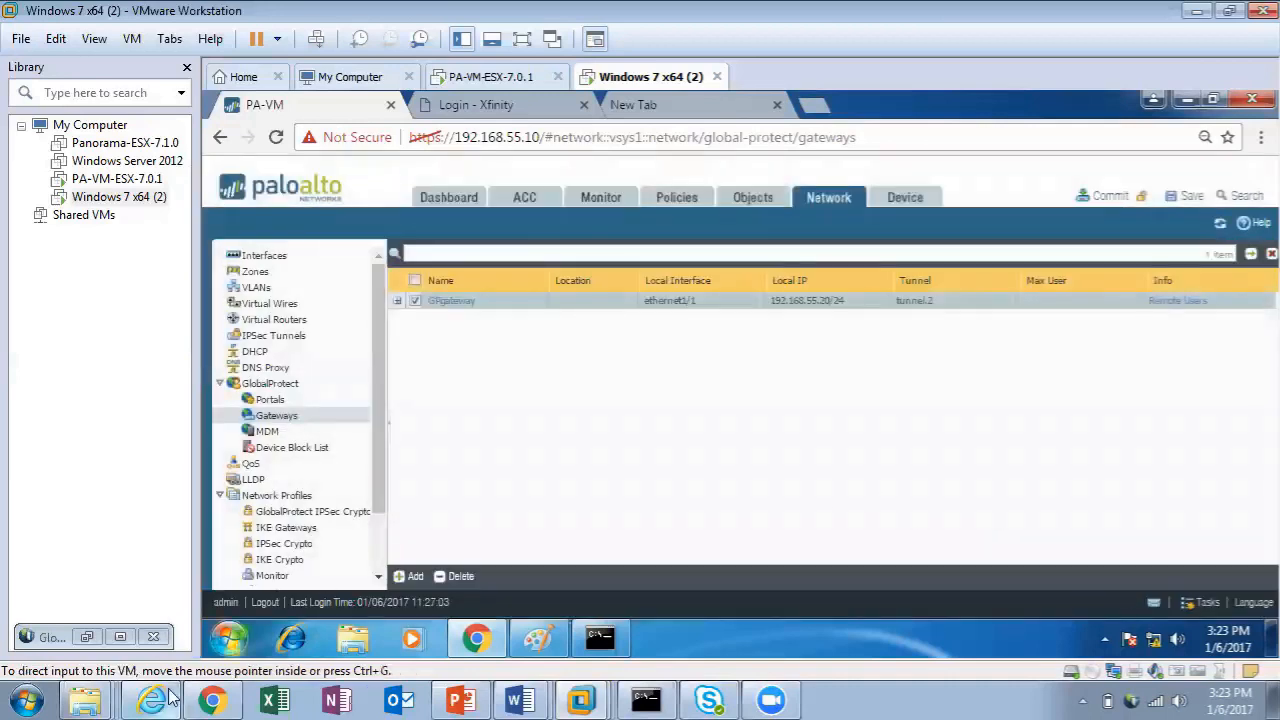
Step: Open the GlobalProtect client, minimize its welcome page, and examine the client's connection details and portal login settings
click(200, 651)
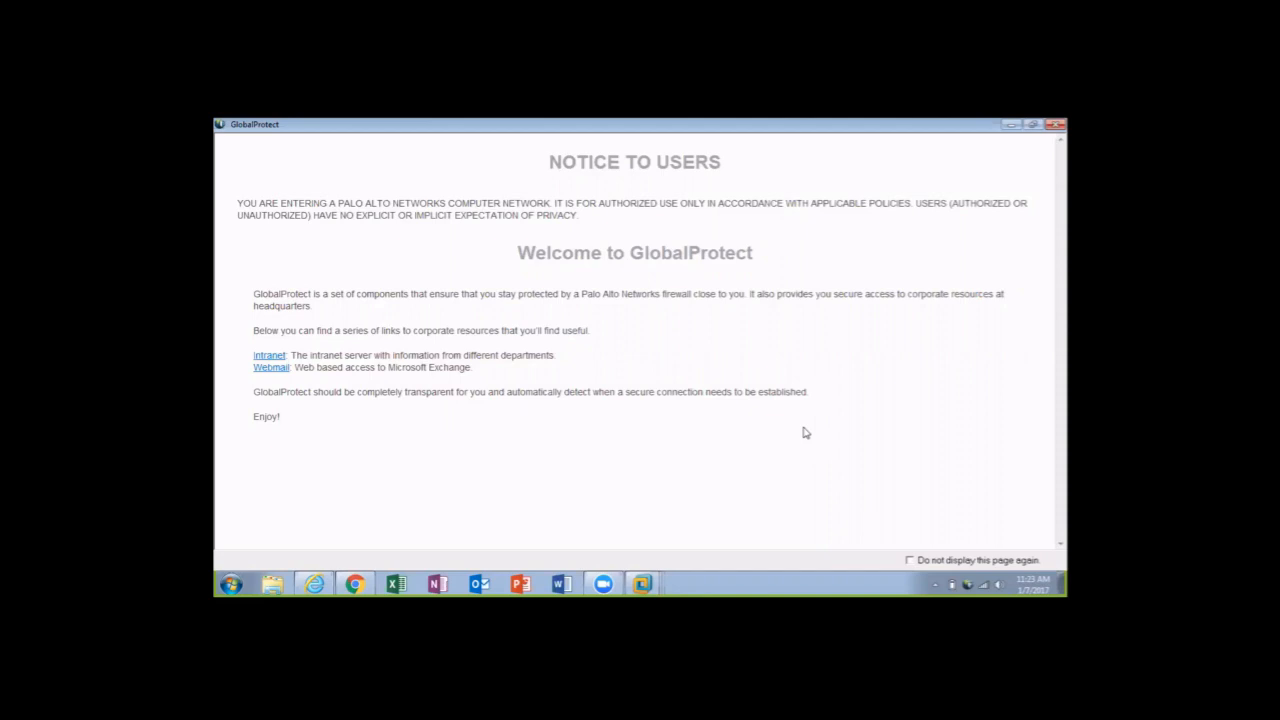
click(966, 583)
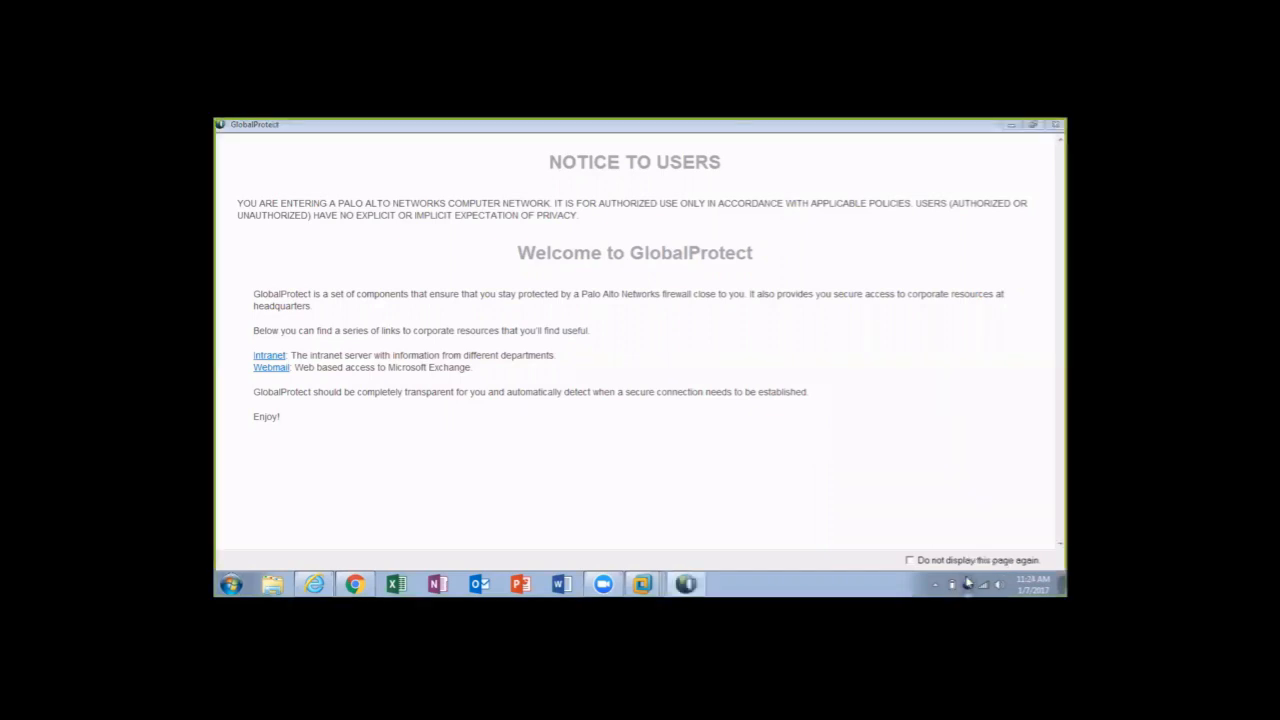
click(1010, 125)
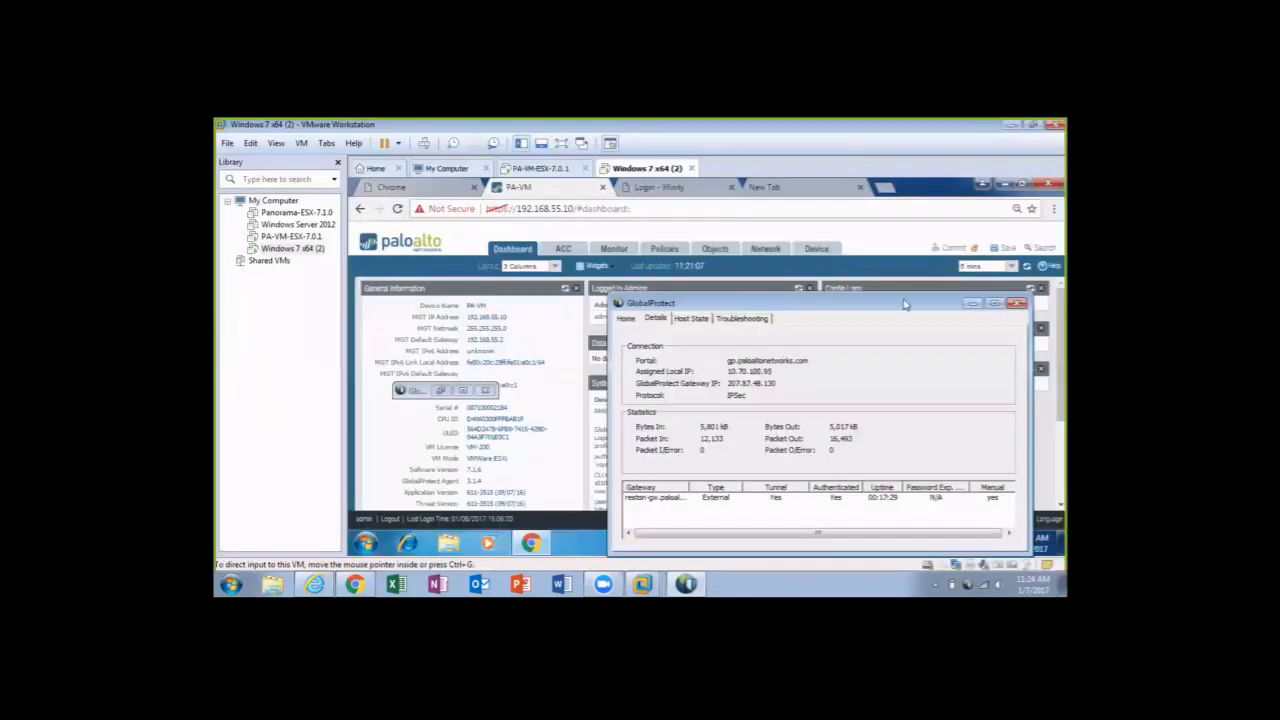
drag(904, 304, 786, 210)
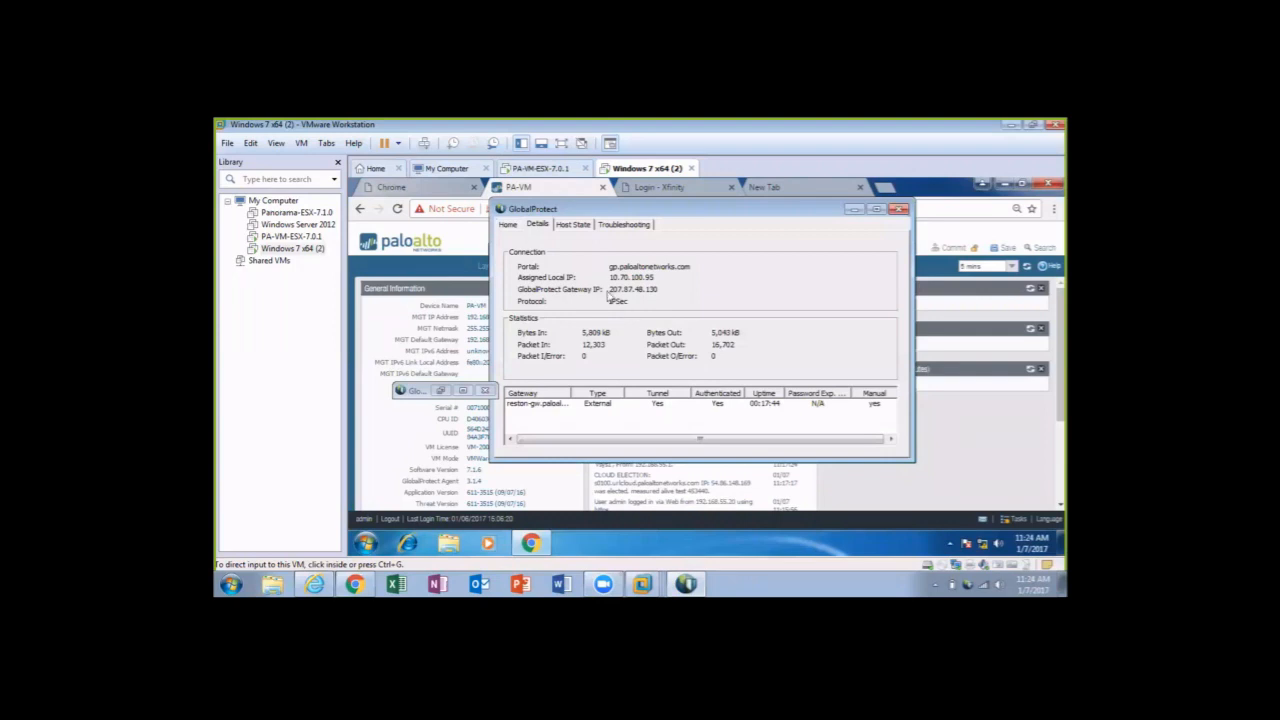
click(508, 225)
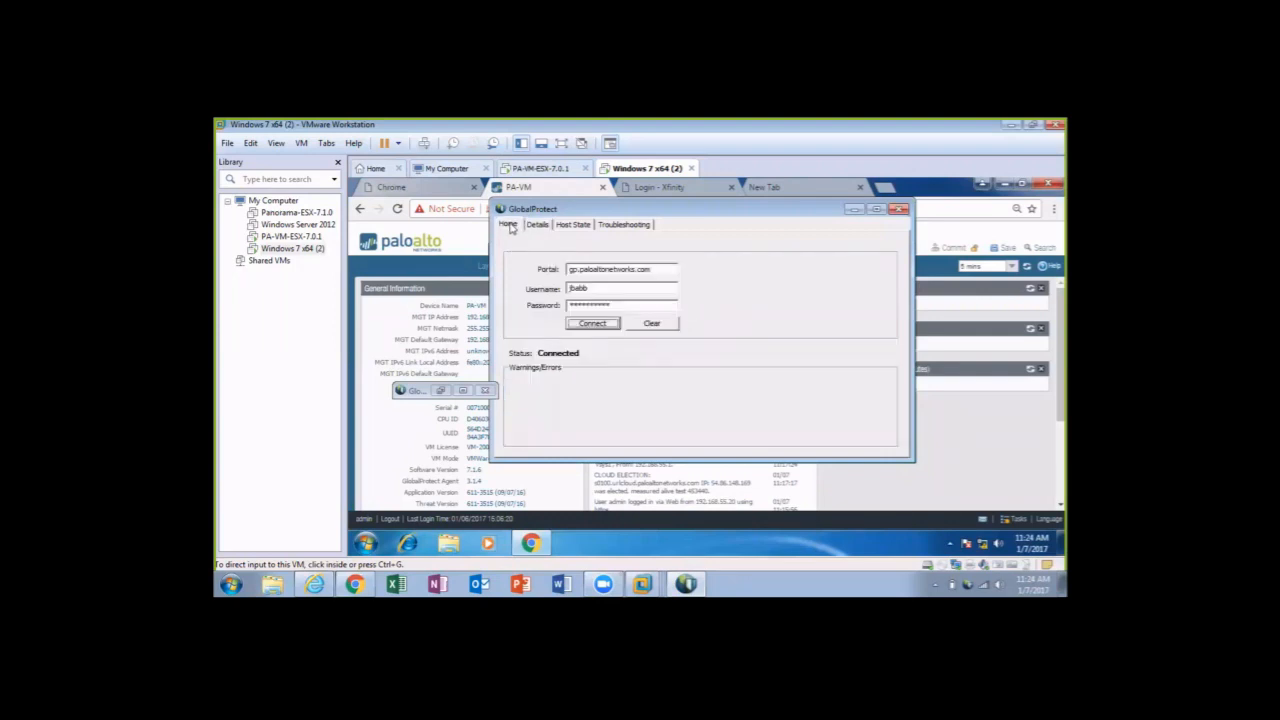